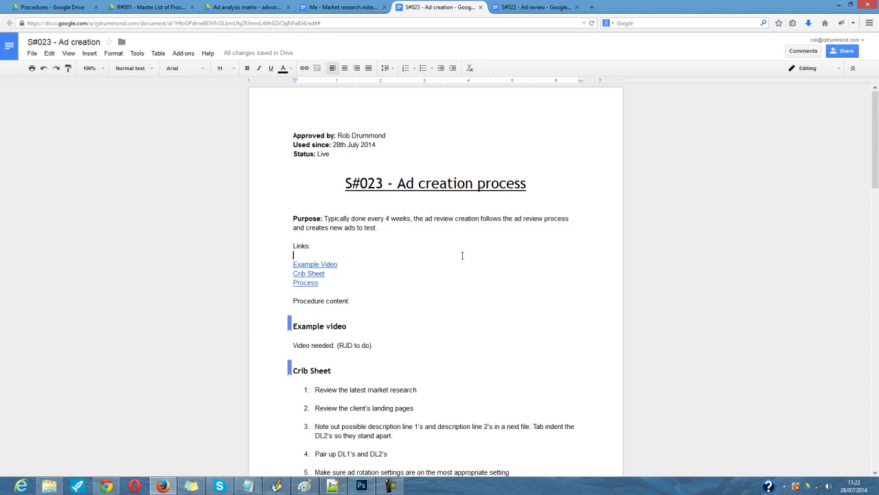
- Read the purpose and crib sheet of the S#023 Ad creation procedure, and open the Market research notes document
{"action": "scroll", "coordinate": [462, 255], "scroll_direction": "down", "scroll_amount": 1}
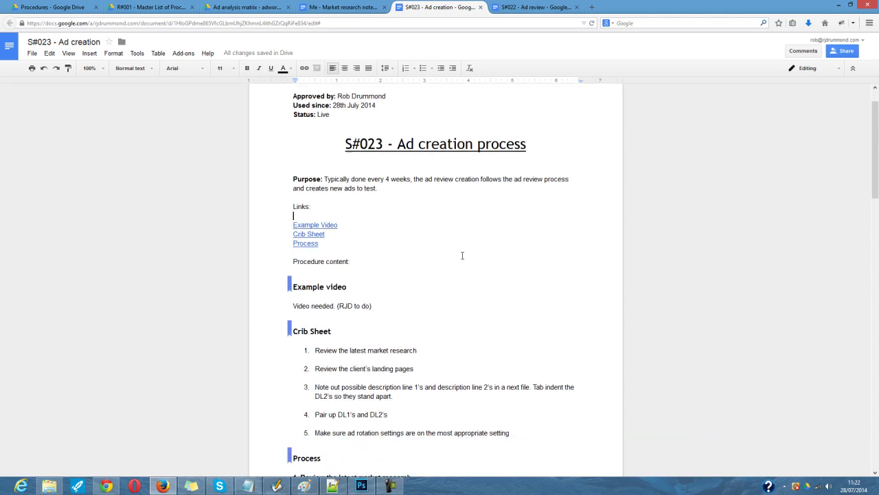
{"action": "scroll", "coordinate": [463, 254], "scroll_direction": "down", "scroll_amount": 1}
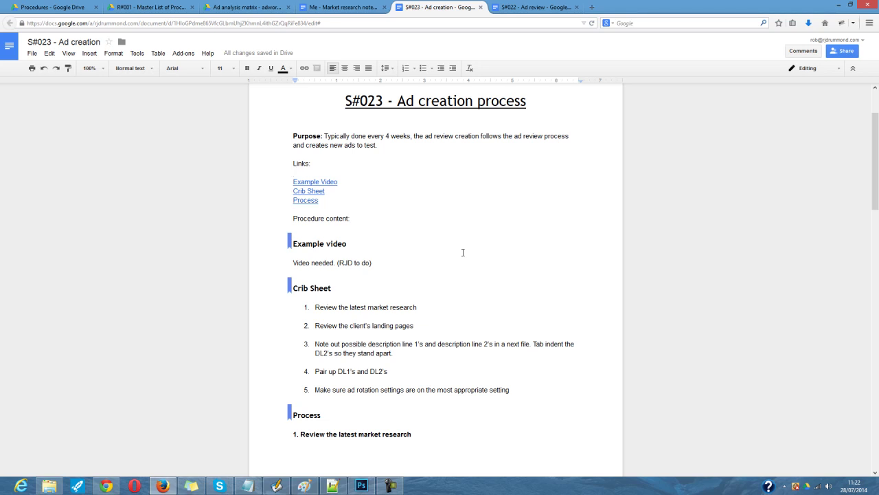
{"action": "scroll", "coordinate": [474, 241], "scroll_direction": "up", "scroll_amount": 2}
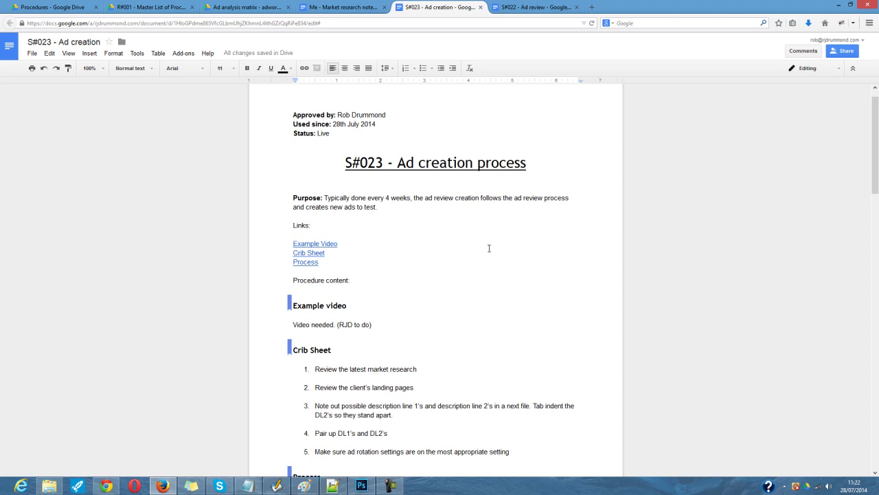
{"action": "scroll", "coordinate": [489, 248], "scroll_direction": "down", "scroll_amount": 1}
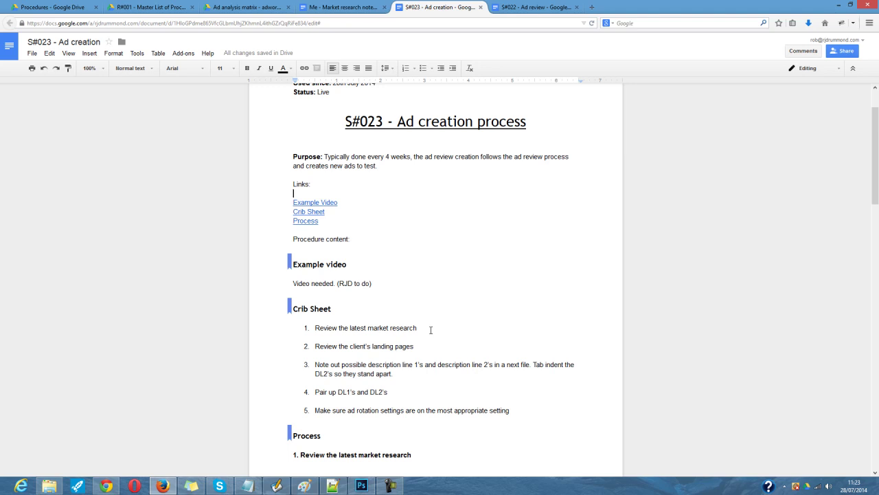
{"action": "left_click", "coordinate": [402, 197]}
{"action": "left_click", "coordinate": [352, 10]}
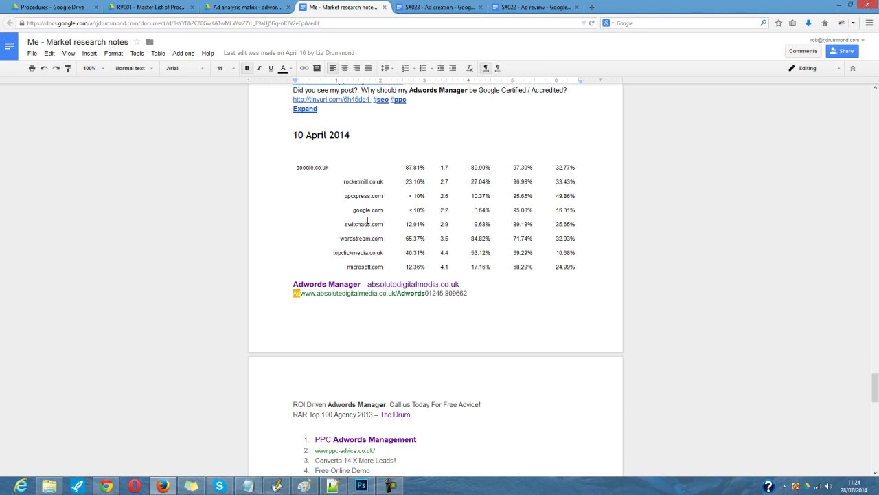
- Switch to Notepad++, enter a line of scratch text in the blank file and delete it
{"action": "left_click", "coordinate": [332, 485]}
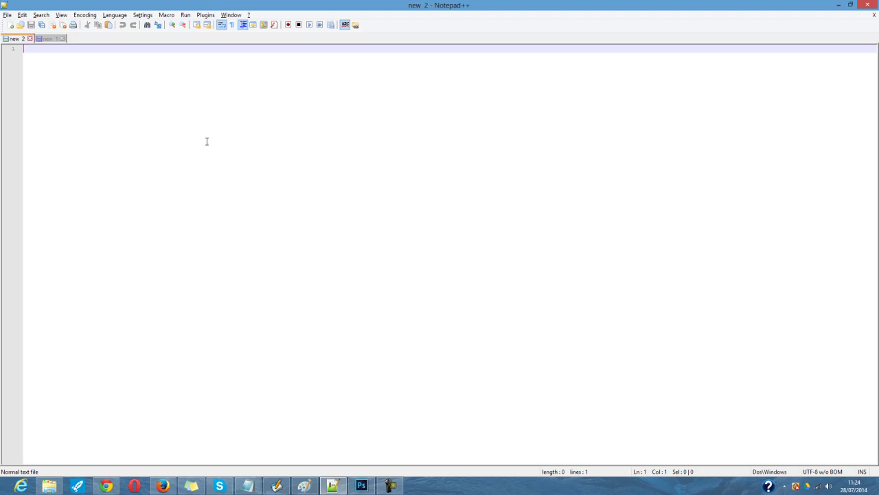
{"action": "type", "text": "kjdjizsduhisd"}
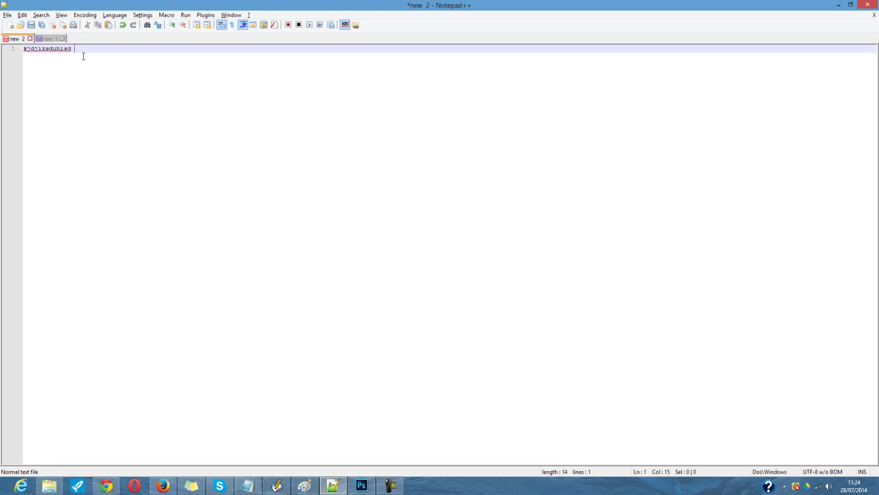
{"action": "left_click_drag", "start_coordinate": [84, 50], "coordinate": [16, 43]}
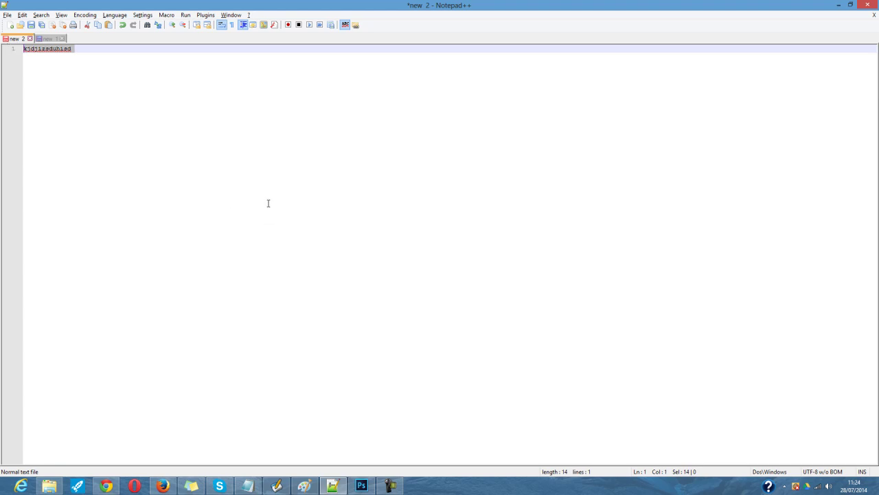
{"action": "left_click", "coordinate": [42, 49]}
{"action": "left_click", "coordinate": [54, 50]}
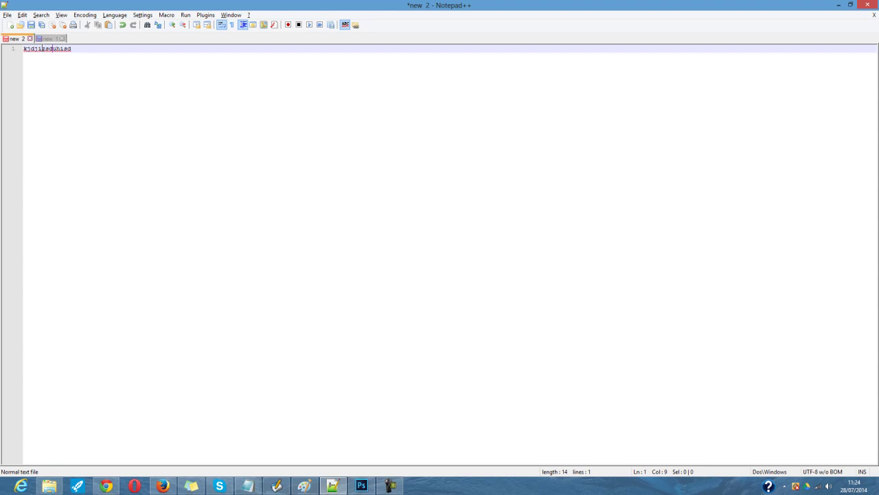
{"action": "left_click_drag", "start_coordinate": [82, 49], "coordinate": [21, 48]}
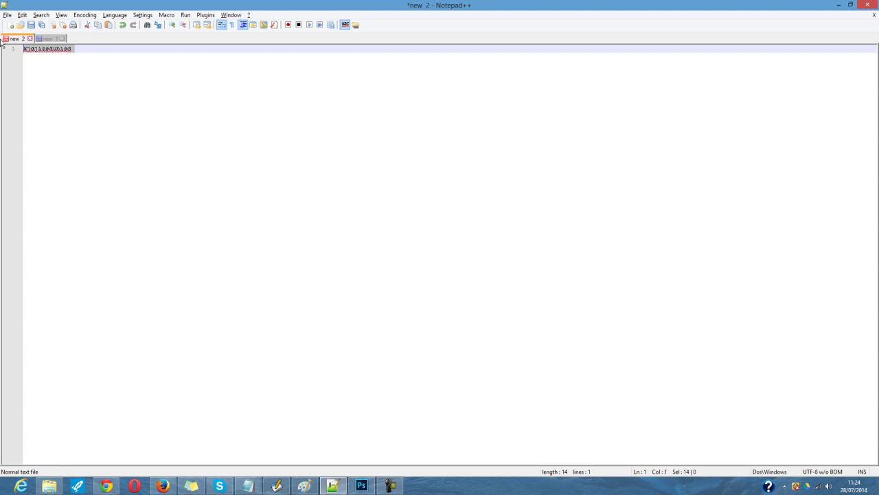
{"action": "key", "text": "Delete"}
- Return to the market research notes in Firefox and examine the 10 April 2014 competitor table and AdWords management ads
{"action": "key", "text": "alt+Tab"}
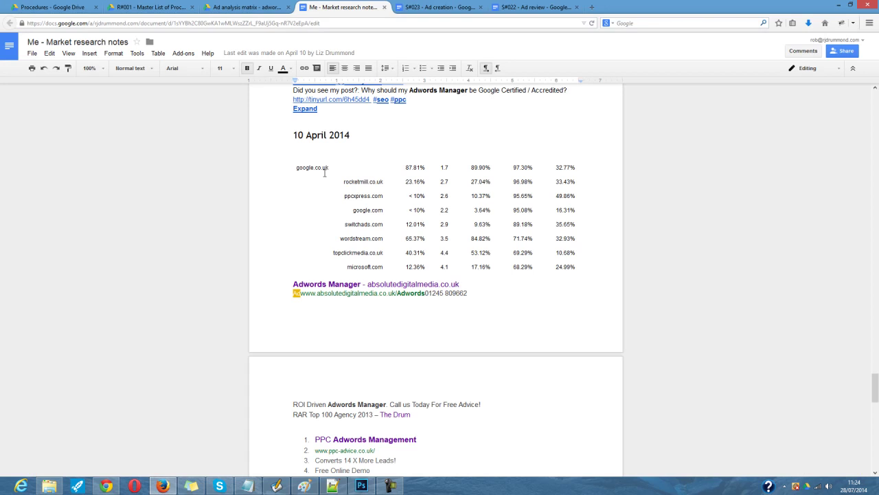
{"action": "scroll", "coordinate": [325, 173], "scroll_direction": "down", "scroll_amount": 1}
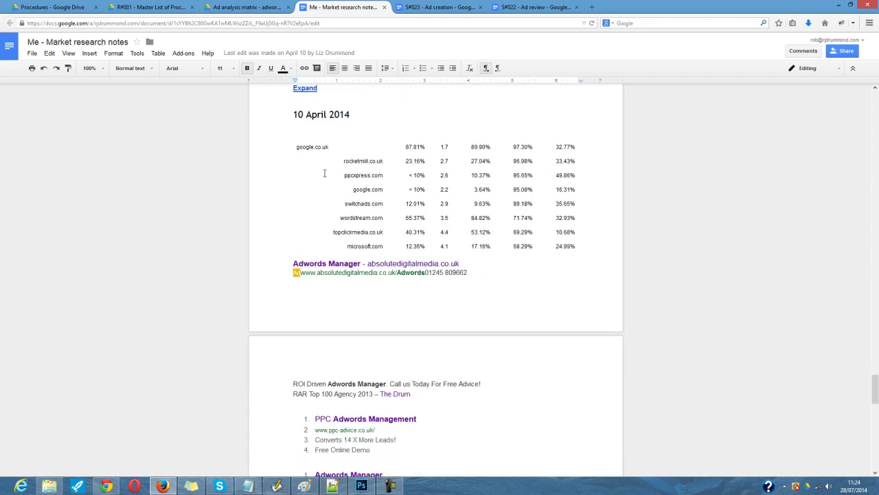
{"action": "scroll", "coordinate": [325, 173], "scroll_direction": "down", "scroll_amount": 1}
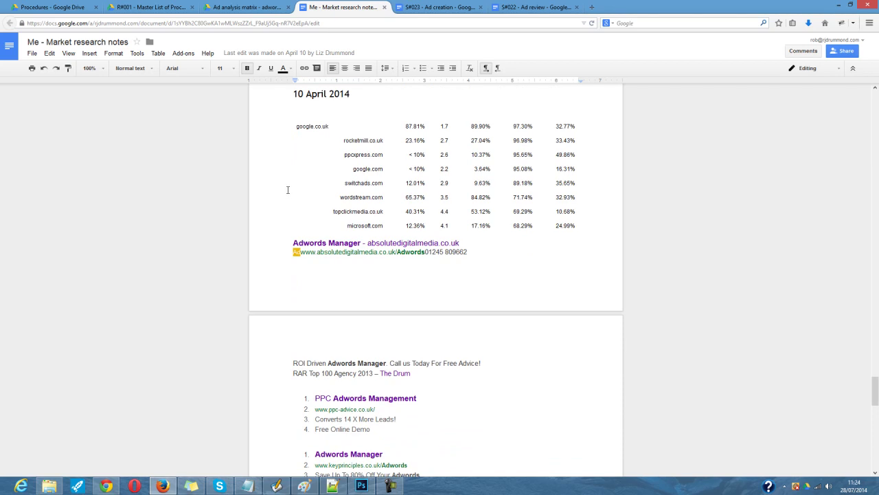
{"action": "scroll", "coordinate": [296, 204], "scroll_direction": "down", "scroll_amount": 1}
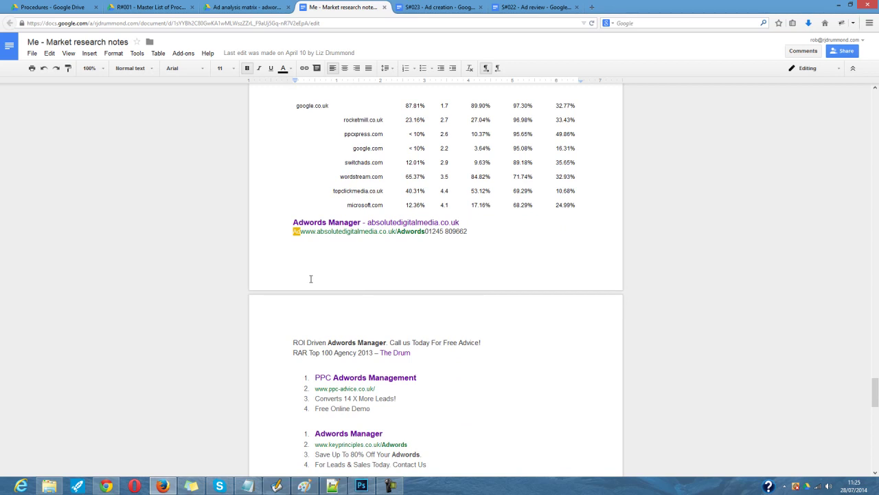
{"action": "scroll", "coordinate": [310, 272], "scroll_direction": "down", "scroll_amount": 2}
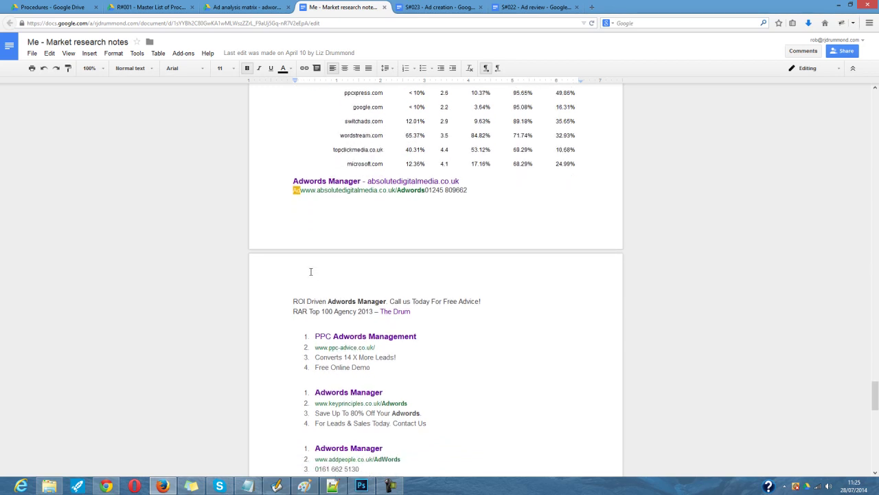
{"action": "scroll", "coordinate": [311, 272], "scroll_direction": "down", "scroll_amount": 3}
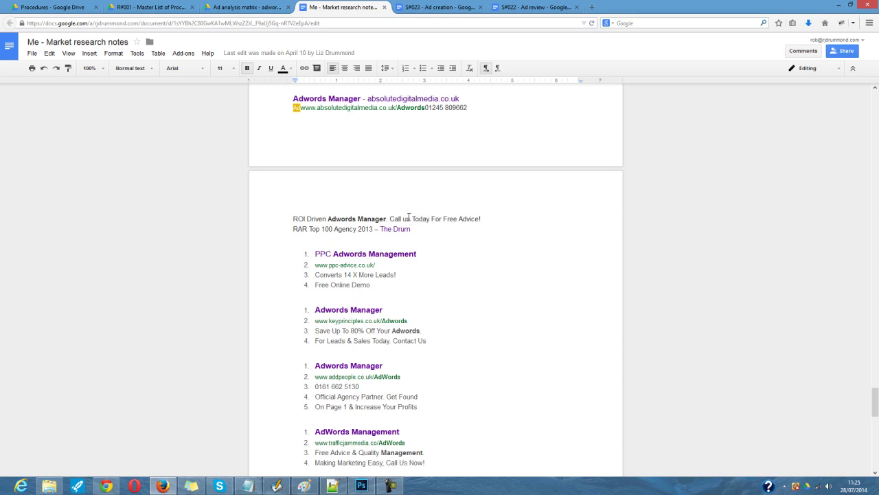
{"action": "scroll", "coordinate": [424, 217], "scroll_direction": "down", "scroll_amount": 1}
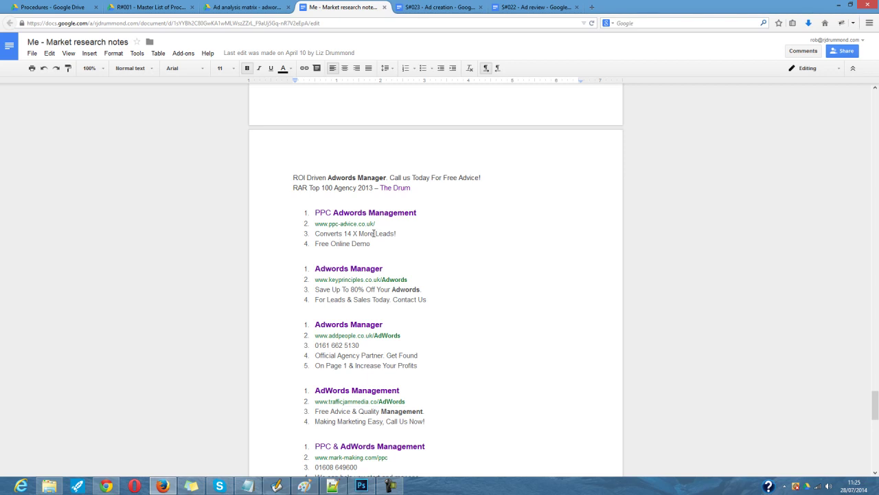
{"action": "scroll", "coordinate": [373, 234], "scroll_direction": "down", "scroll_amount": 1}
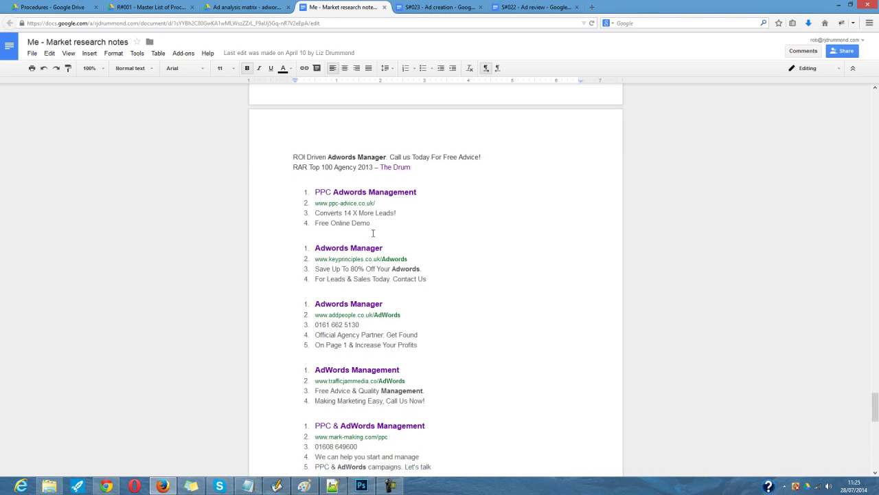
{"action": "scroll", "coordinate": [381, 233], "scroll_direction": "down", "scroll_amount": 2}
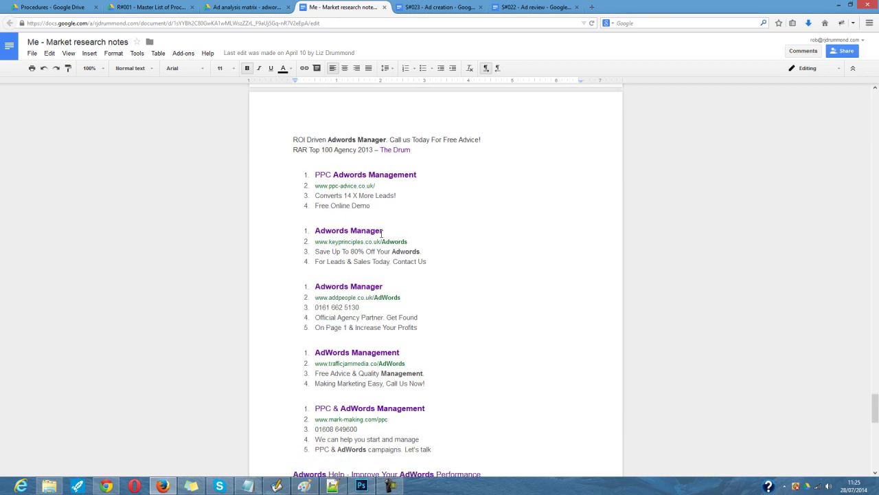
{"action": "scroll", "coordinate": [381, 234], "scroll_direction": "down", "scroll_amount": 1}
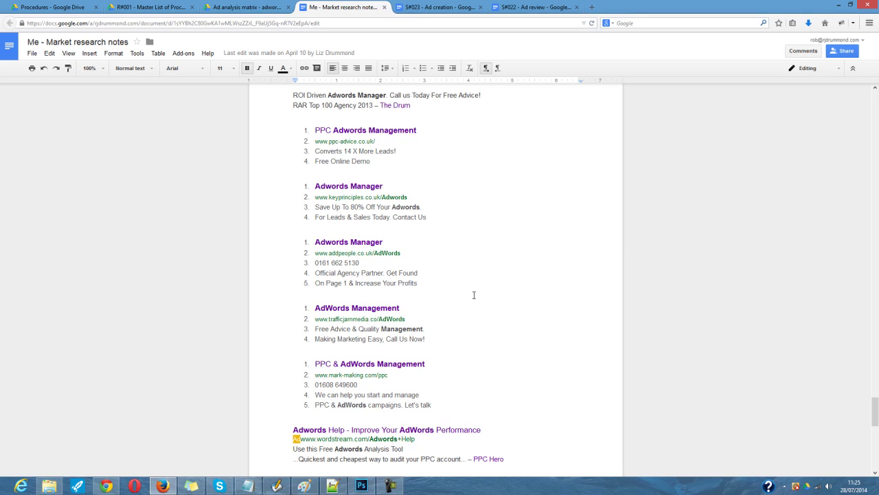
{"action": "scroll", "coordinate": [473, 292], "scroll_direction": "down", "scroll_amount": 1}
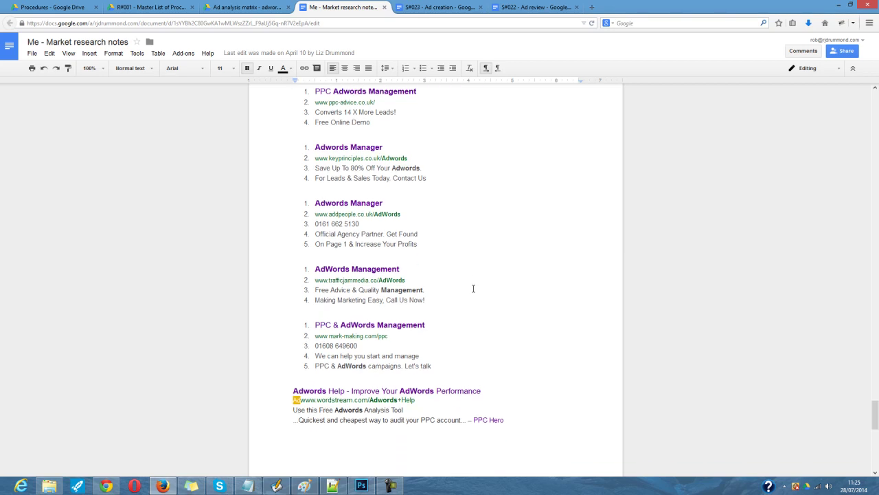
{"action": "scroll", "coordinate": [473, 289], "scroll_direction": "down", "scroll_amount": 1}
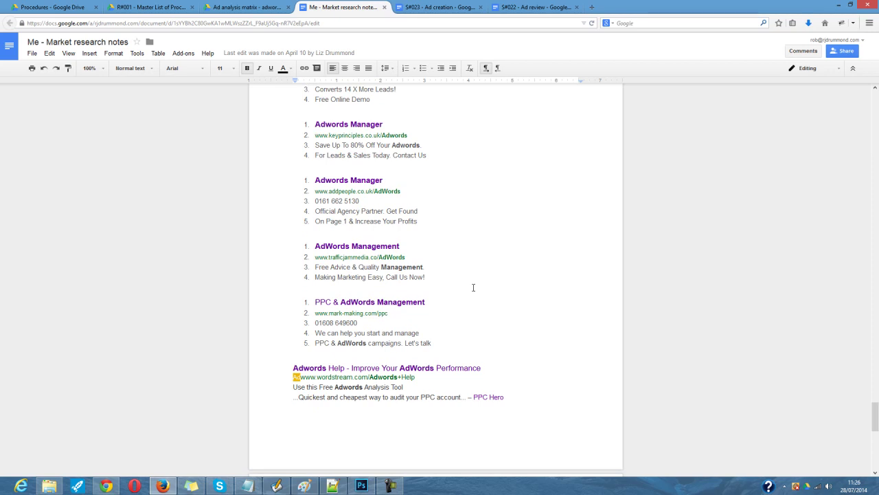
{"action": "scroll", "coordinate": [473, 287], "scroll_direction": "down", "scroll_amount": 1}
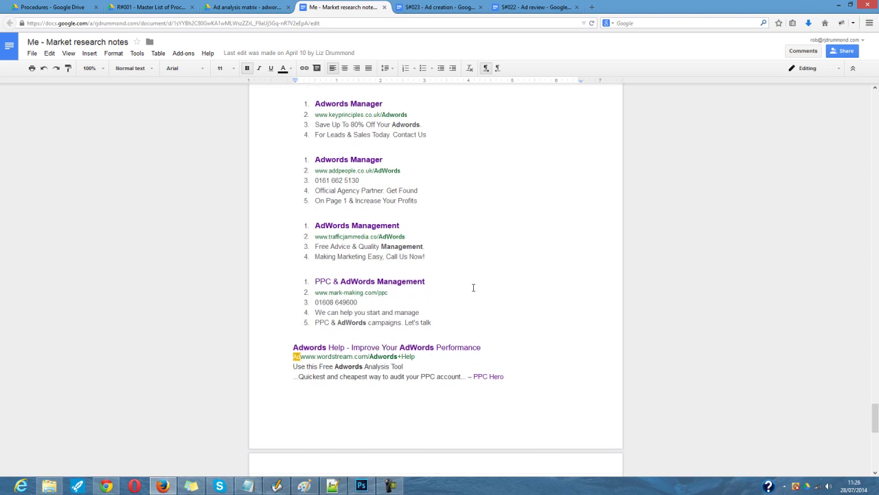
{"action": "scroll", "coordinate": [473, 287], "scroll_direction": "down", "scroll_amount": 1}
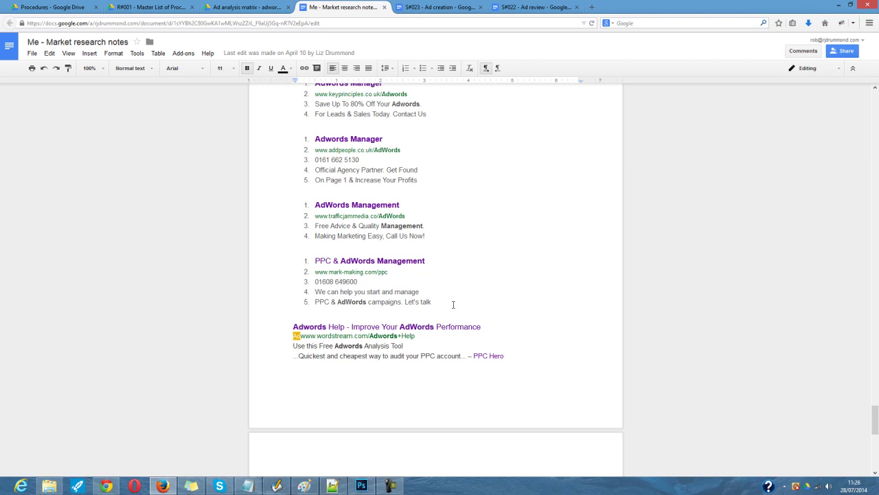
- Examine the AdWords help and advice ads collected at the end of the market research notes
{"action": "scroll", "coordinate": [454, 303], "scroll_direction": "down", "scroll_amount": 2}
{"action": "scroll", "coordinate": [453, 305], "scroll_direction": "down", "scroll_amount": 3}
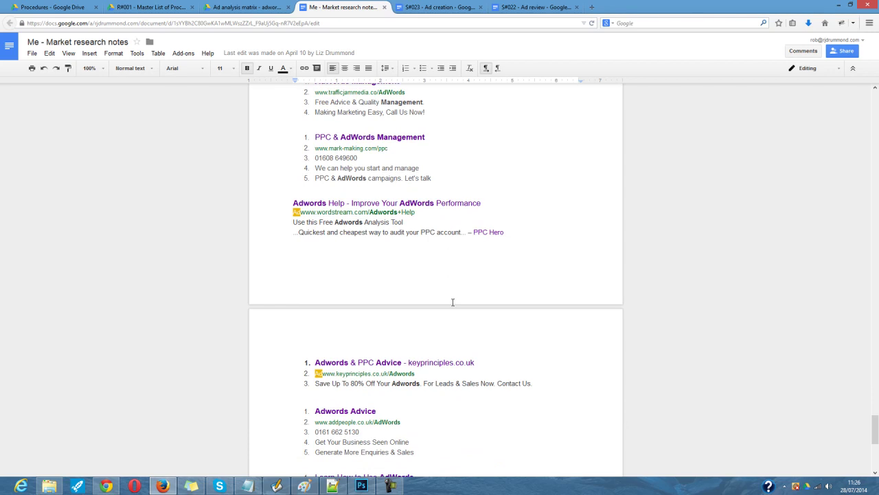
{"action": "scroll", "coordinate": [453, 302], "scroll_direction": "down", "scroll_amount": 1}
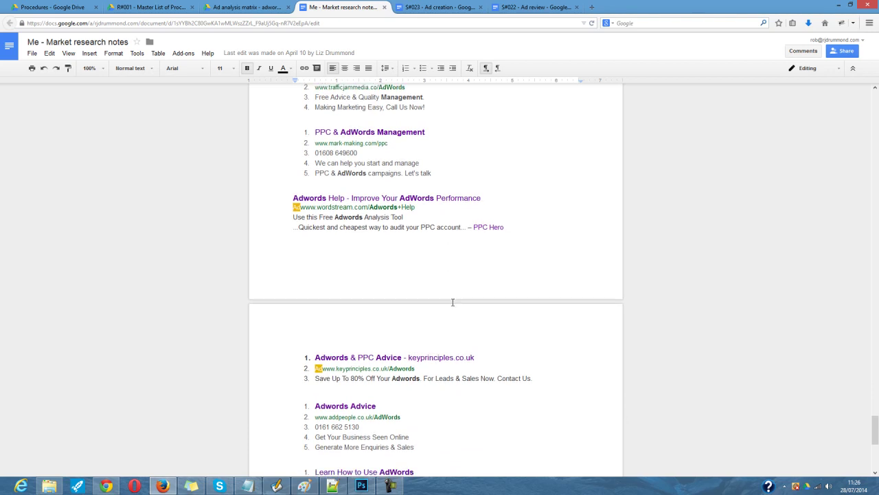
{"action": "scroll", "coordinate": [452, 301], "scroll_direction": "down", "scroll_amount": 2}
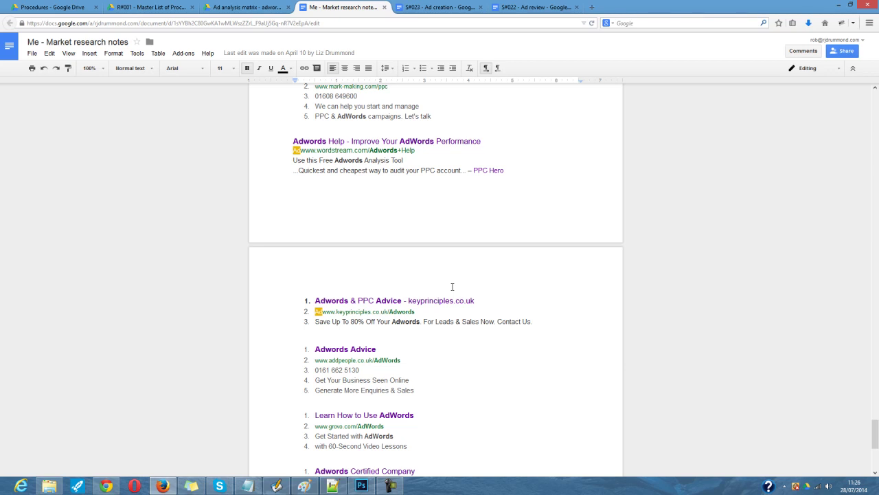
{"action": "scroll", "coordinate": [458, 289], "scroll_direction": "down", "scroll_amount": 1}
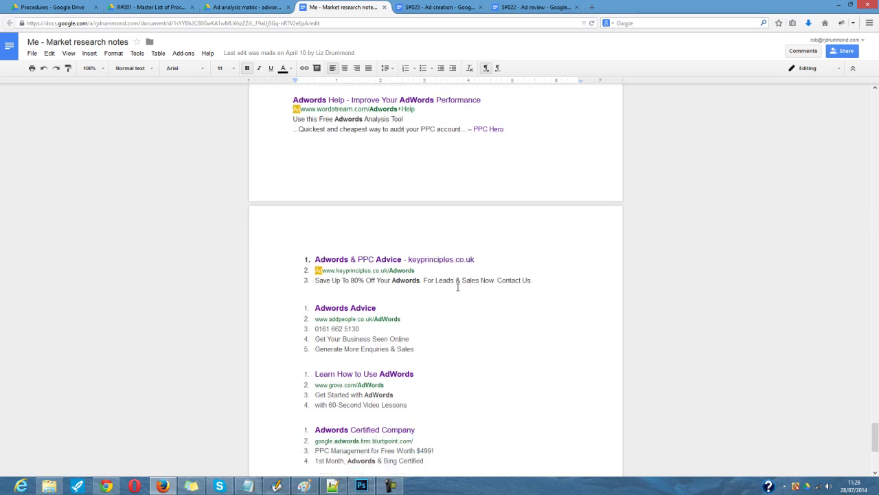
{"action": "scroll", "coordinate": [452, 284], "scroll_direction": "down", "scroll_amount": 1}
{"action": "scroll", "coordinate": [448, 284], "scroll_direction": "down", "scroll_amount": 1}
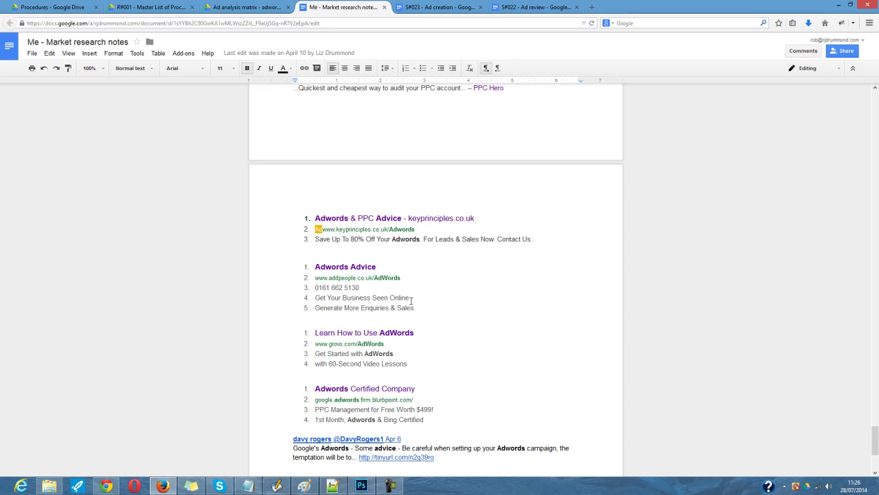
{"action": "scroll", "coordinate": [412, 300], "scroll_direction": "down", "scroll_amount": 1}
{"action": "scroll", "coordinate": [412, 300], "scroll_direction": "down", "scroll_amount": 2}
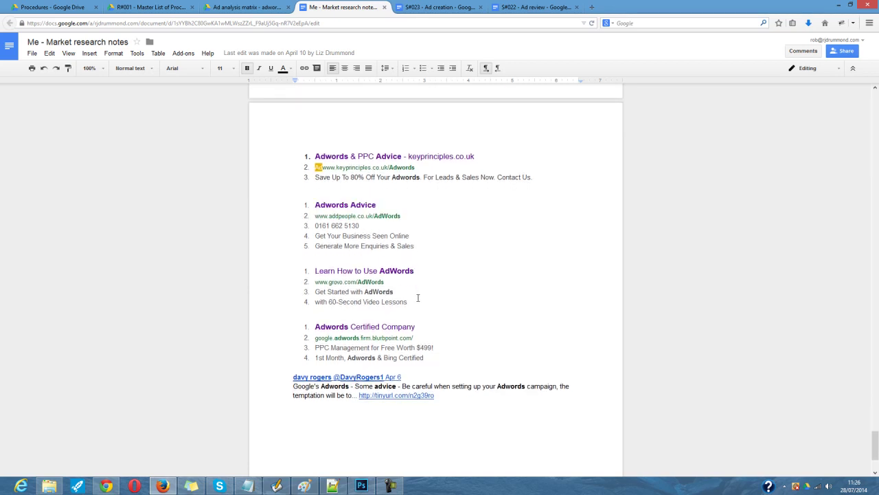
{"action": "scroll", "coordinate": [417, 298], "scroll_direction": "down", "scroll_amount": 1}
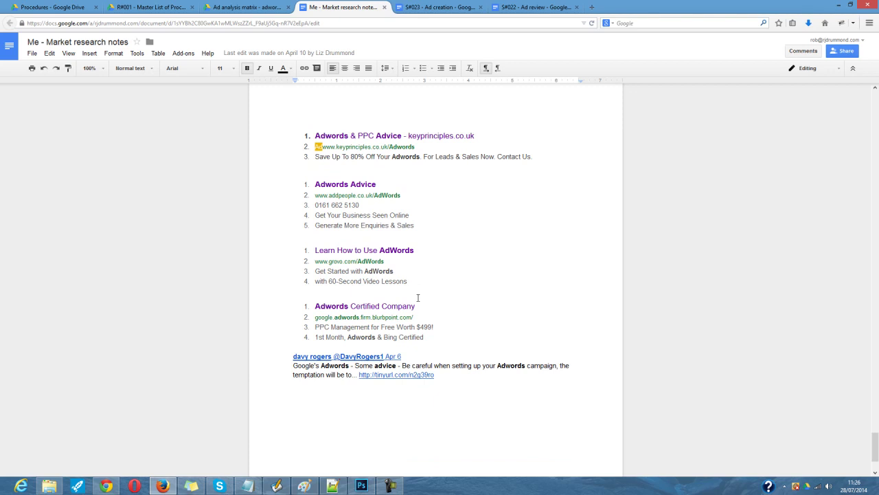
{"action": "scroll", "coordinate": [418, 298], "scroll_direction": "down", "scroll_amount": 4}
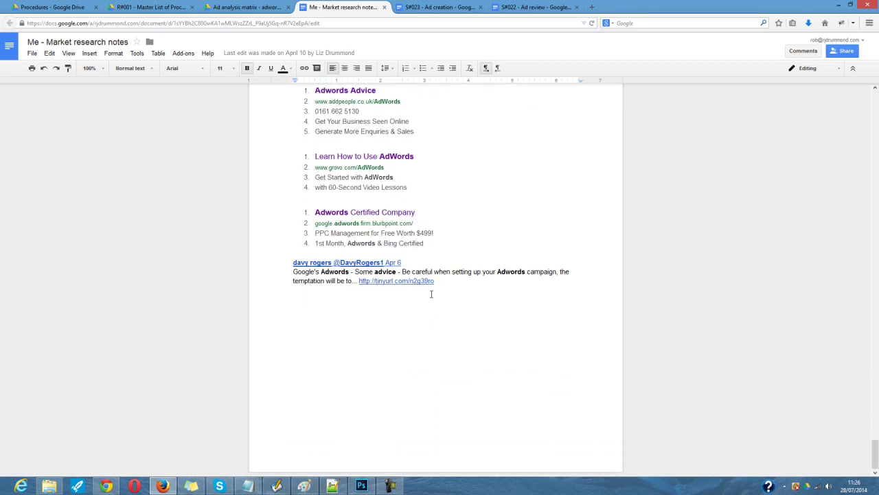
{"action": "scroll", "coordinate": [426, 294], "scroll_direction": "up", "scroll_amount": 8}
{"action": "scroll", "coordinate": [429, 291], "scroll_direction": "up", "scroll_amount": 7}
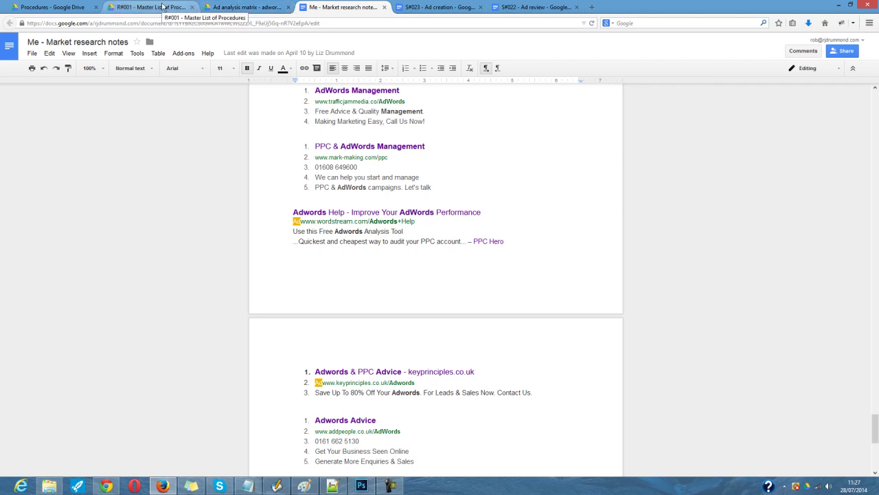
- View the Ad analysis matrix spreadsheet, and switch to Chrome's Google search results for adwords management
{"action": "left_click", "coordinate": [255, 8]}
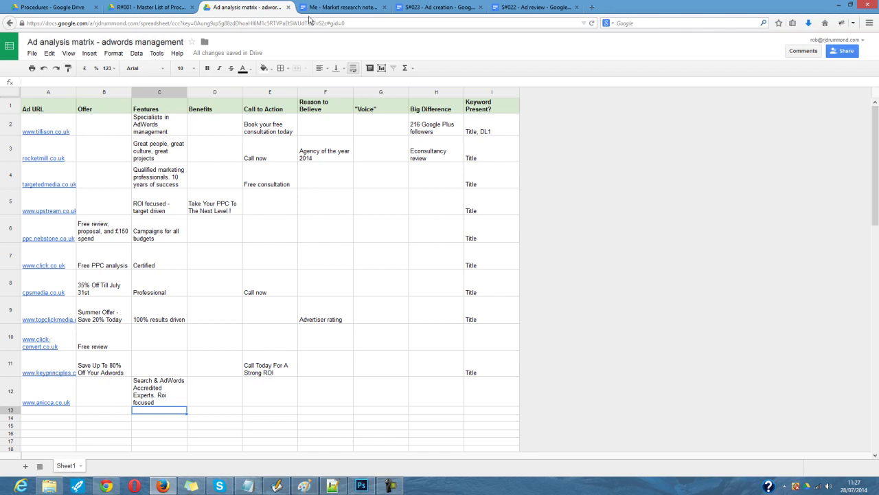
{"action": "key", "text": "alt+Tab"}
{"action": "key", "text": "alt+Tab"}
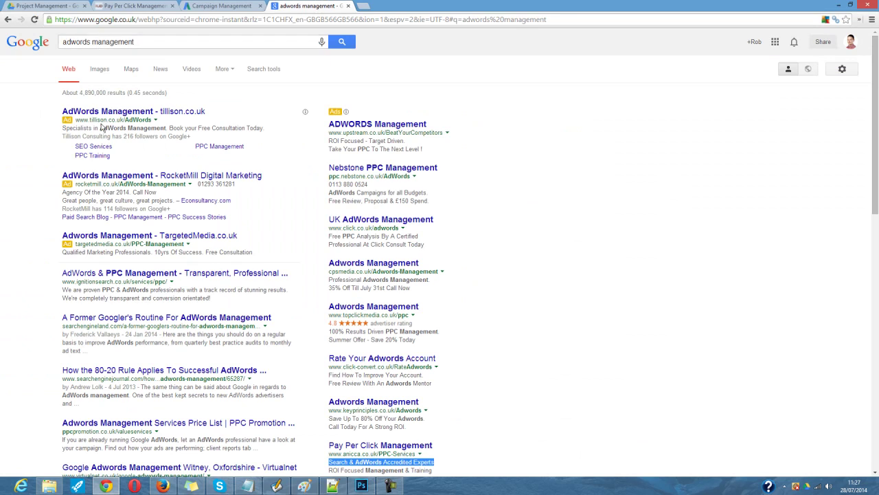
- Compare the Google ads for adwords management in Chrome with the Ad analysis matrix in Firefox, including the tillison.co.uk ad's call to action
{"action": "key", "text": "alt+Tab"}
{"action": "key", "text": "alt+Tab"}
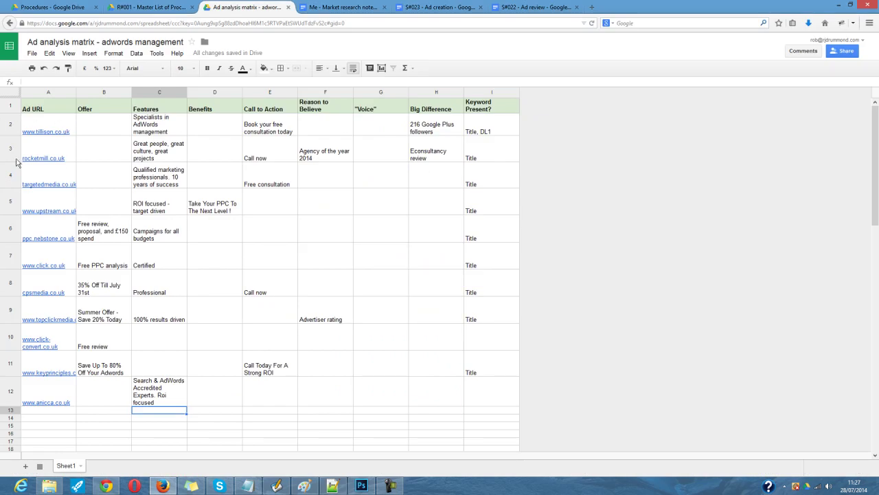
{"action": "key", "text": "alt+Tab"}
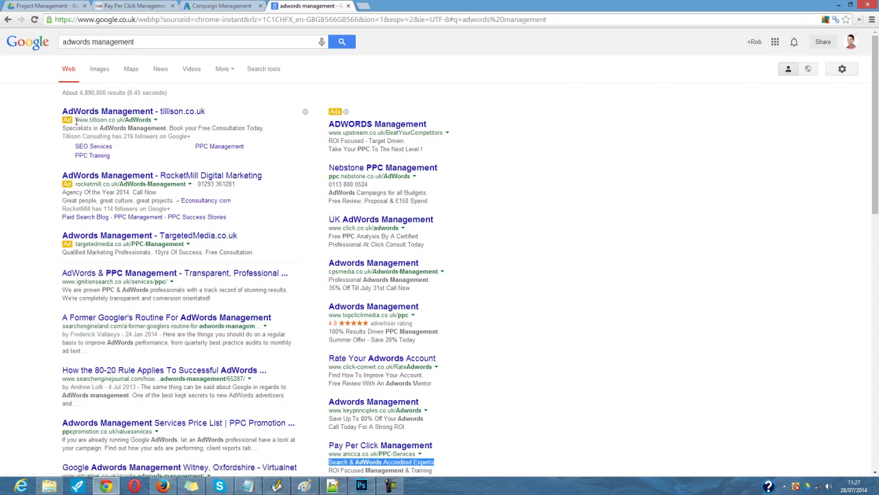
{"action": "key", "text": "alt+Tab"}
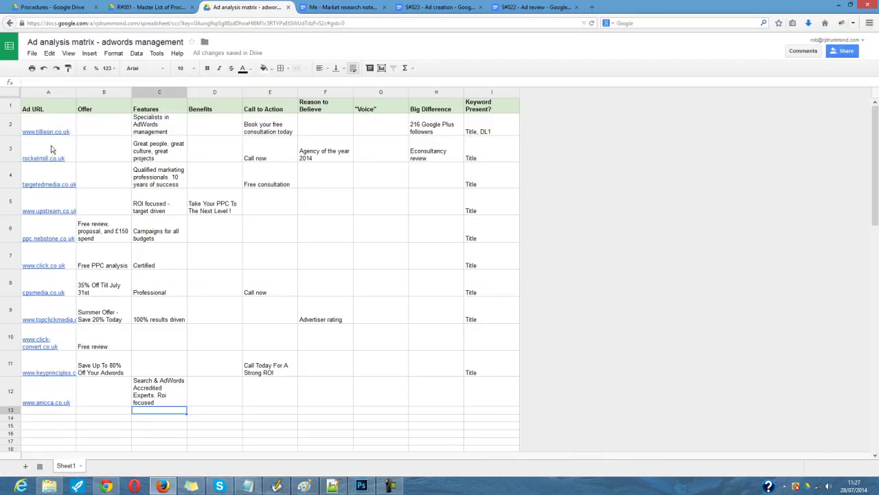
{"action": "key", "text": "alt+Tab"}
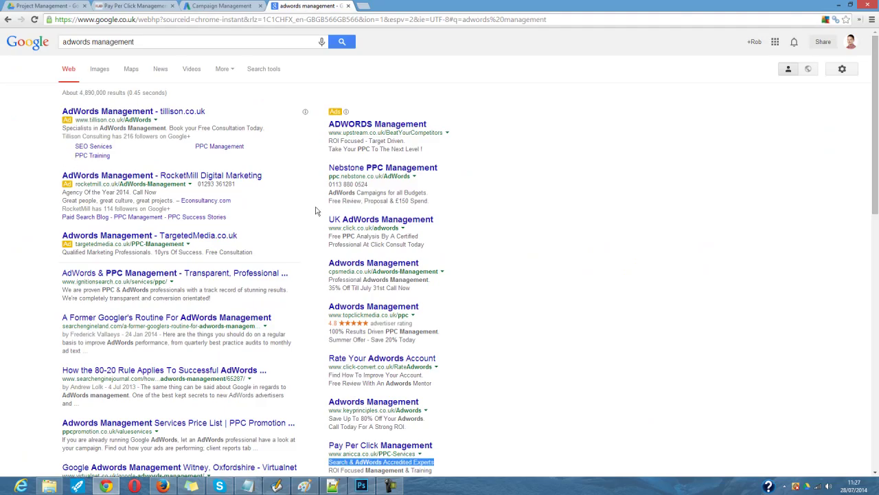
{"action": "key", "text": "alt+Tab"}
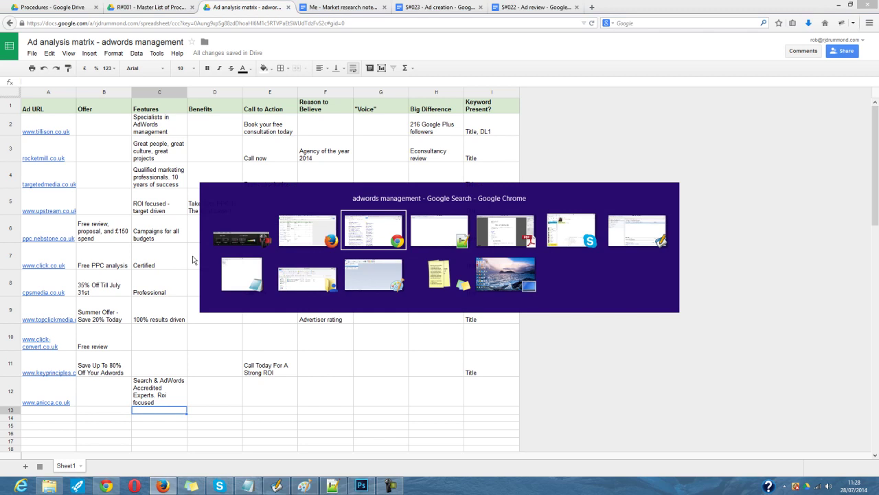
{"action": "key", "text": "alt+Tab"}
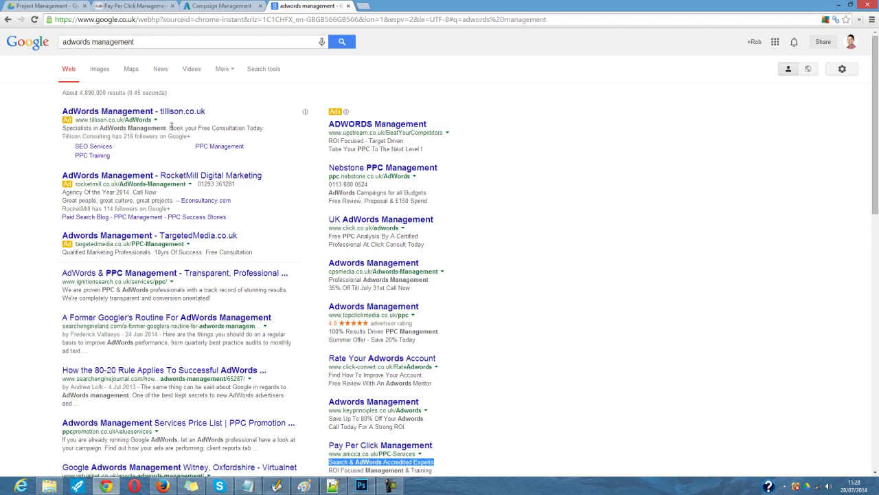
{"action": "left_click_drag", "start_coordinate": [168, 128], "coordinate": [187, 125]}
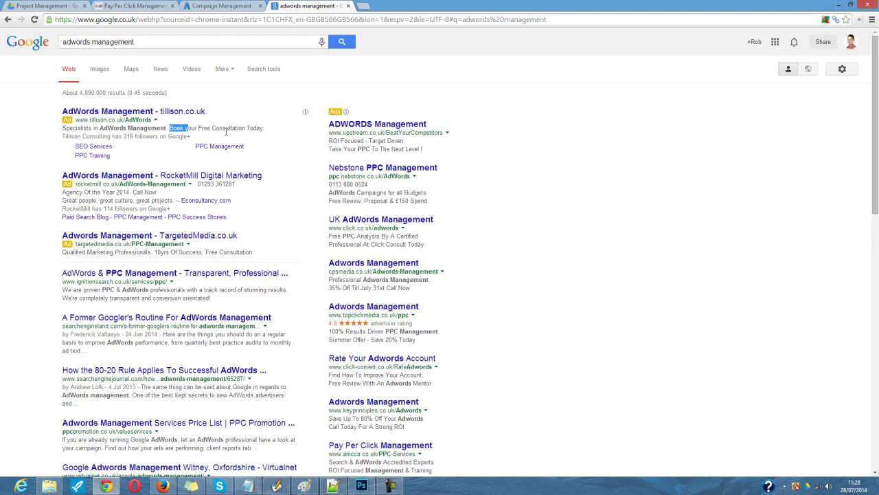
{"action": "key", "text": "alt+Tab"}
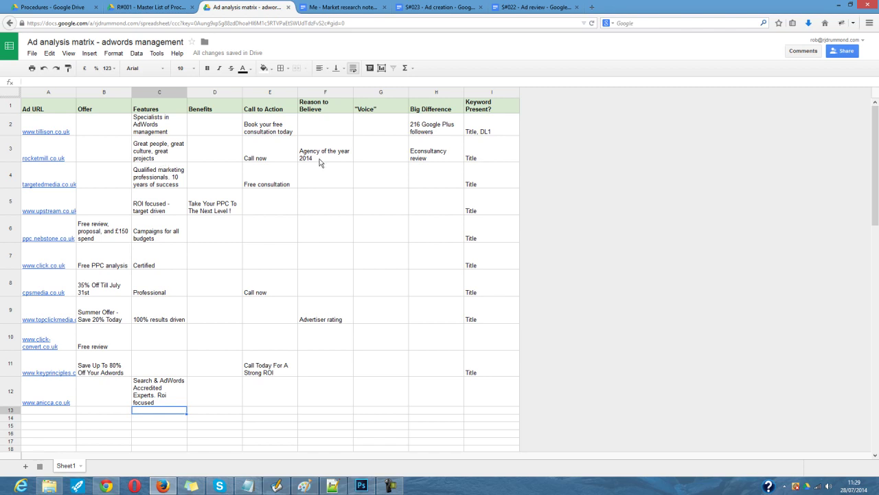
- Examine the remaining competitor ads in Chrome's Google results, from upstream.co.uk to anicca.co.uk, and return to the Ad analysis matrix in Firefox
{"action": "key", "text": "alt+Tab"}
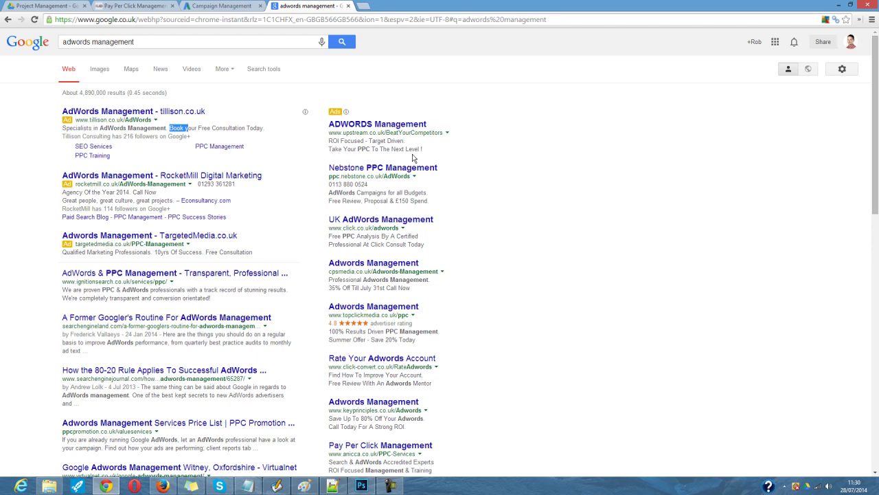
{"action": "scroll", "coordinate": [386, 172], "scroll_direction": "down", "scroll_amount": 1}
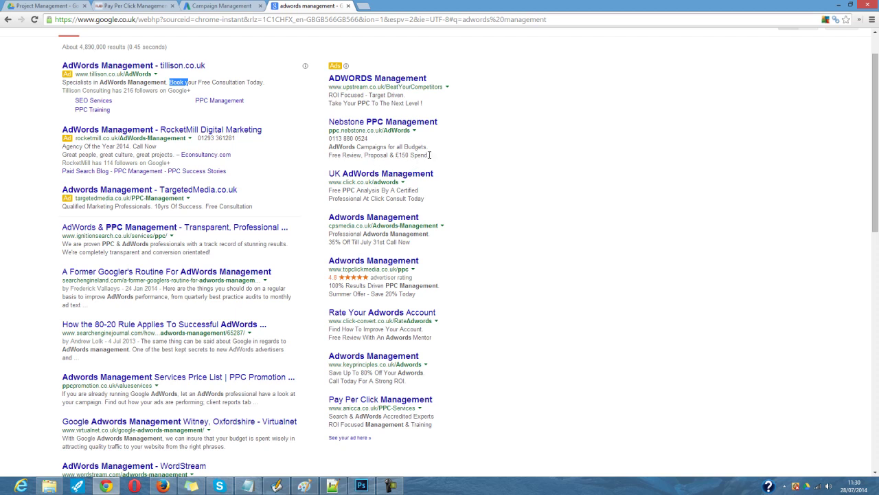
{"action": "scroll", "coordinate": [462, 166], "scroll_direction": "down", "scroll_amount": 1}
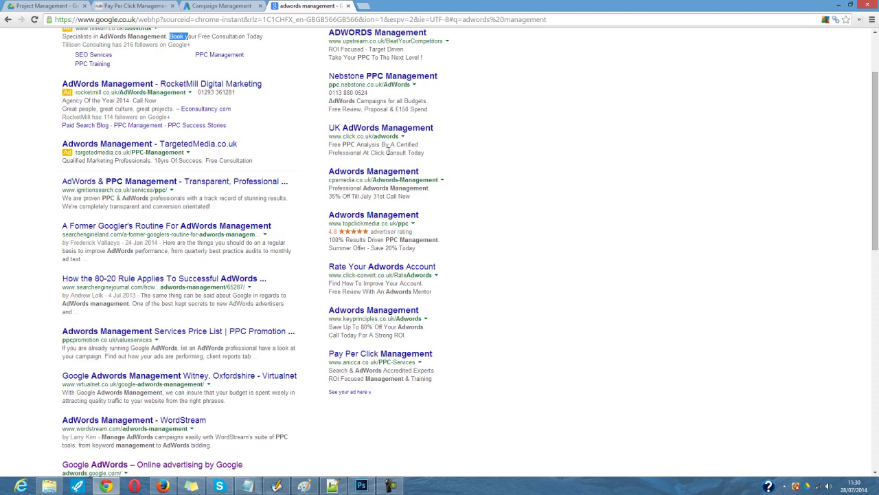
{"action": "key", "text": "alt+Tab"}
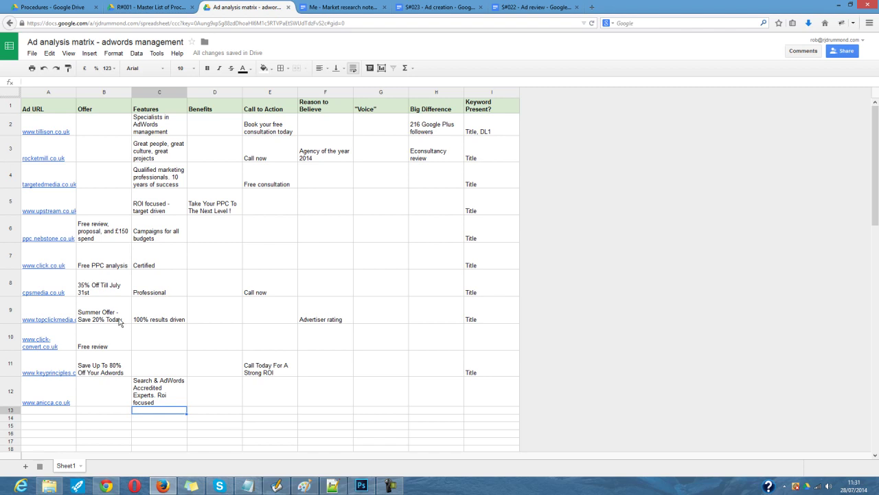
- Switch to Chrome and view the beginning of the Pay Per Click Management landing page
{"action": "left_click", "coordinate": [104, 486]}
{"action": "left_click", "coordinate": [126, 9]}
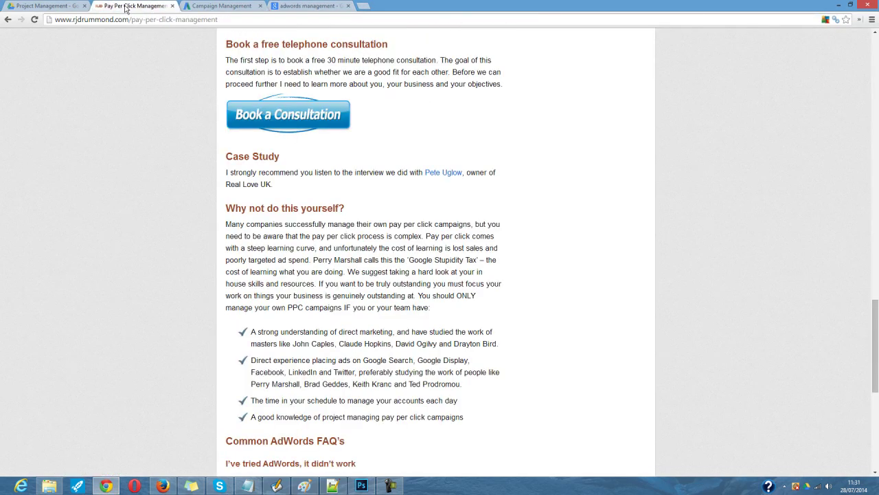
{"action": "scroll", "coordinate": [220, 117], "scroll_direction": "up", "scroll_amount": 5}
{"action": "scroll", "coordinate": [217, 116], "scroll_direction": "up", "scroll_amount": 15}
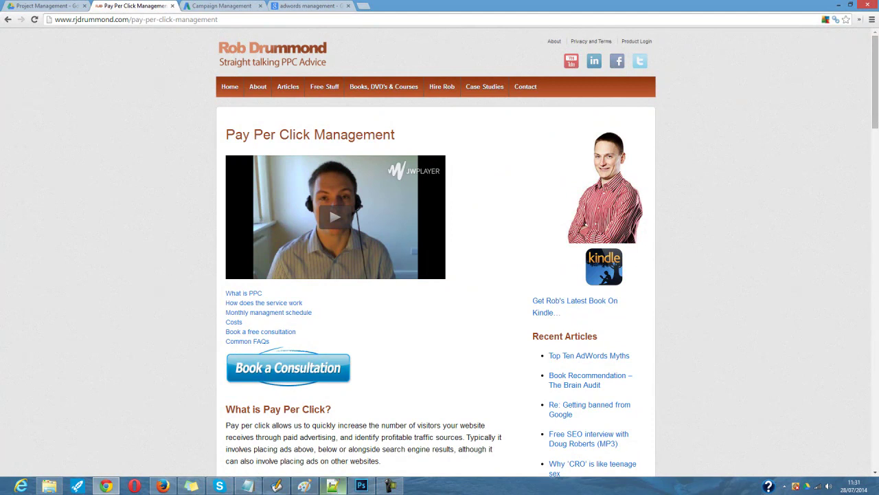
- Switch to Notepad++ and write the line "Quality AdWords Management" in the blank file
{"action": "left_click", "coordinate": [332, 486]}
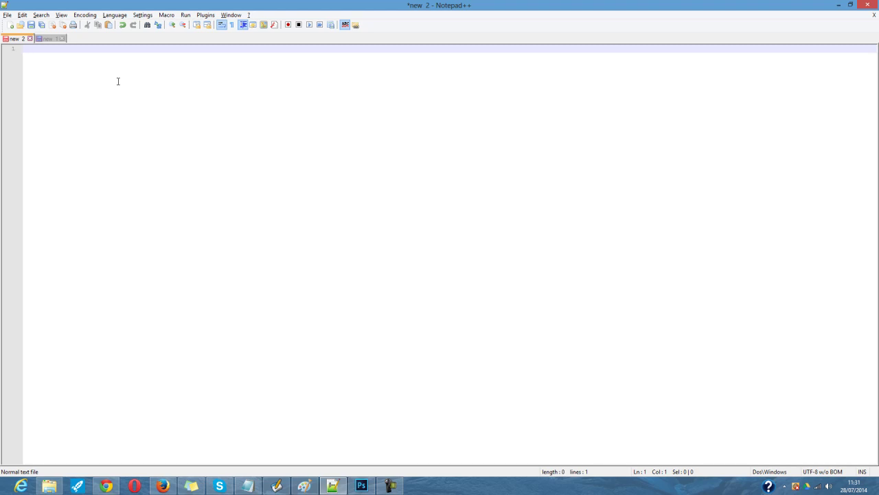
{"action": "type", "text": "ity AdWords Management"}
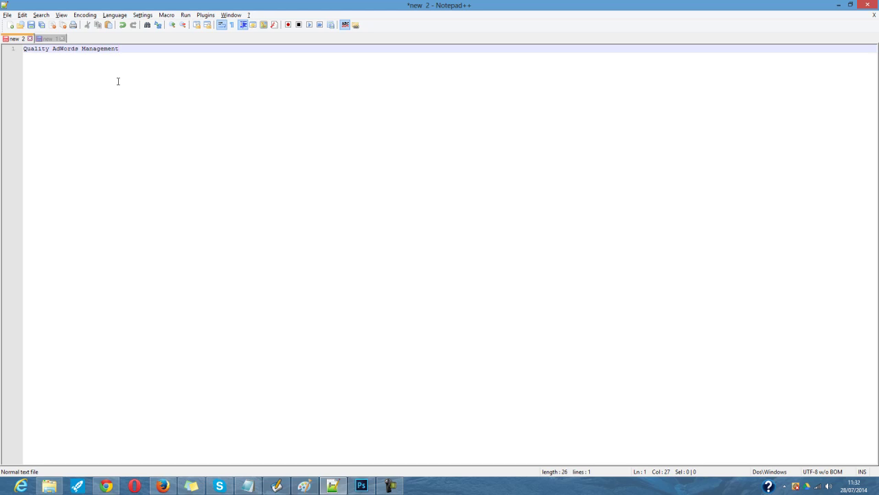
{"action": "key", "text": "Return"}
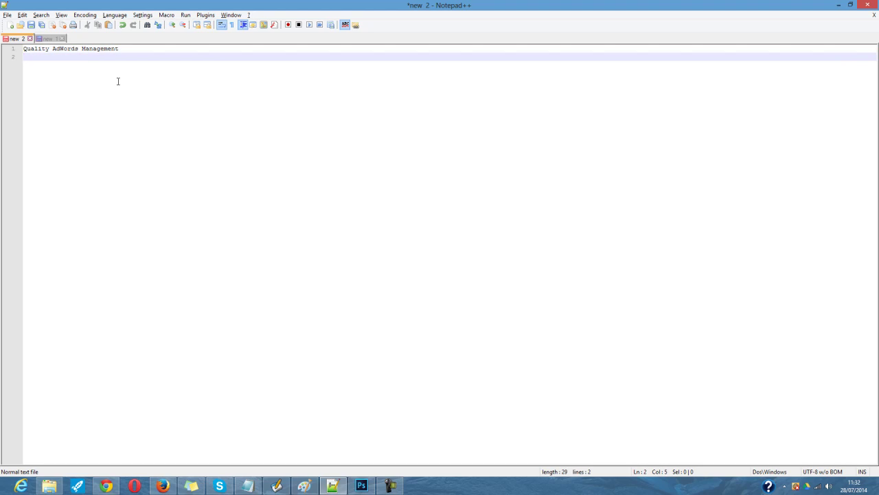
- Add the indented line "Claim your free AdWords Audit" below the headline and start a new line
{"action": "type", "text": "get a"}
{"action": "key", "text": "BackSpace"}
{"action": "key", "text": "BackSpace"}
{"action": "key", "text": "BackSpace"}
{"action": "key", "text": "BackSpace"}
{"action": "type", "text": "laim your free AD"}
{"action": "key", "text": "BackSpace"}
{"action": "type", "text": "DW"}
{"action": "key", "text": "BackSpace"}
{"action": "key", "text": "BackSpace"}
{"action": "type", "text": "dWords Audit"}
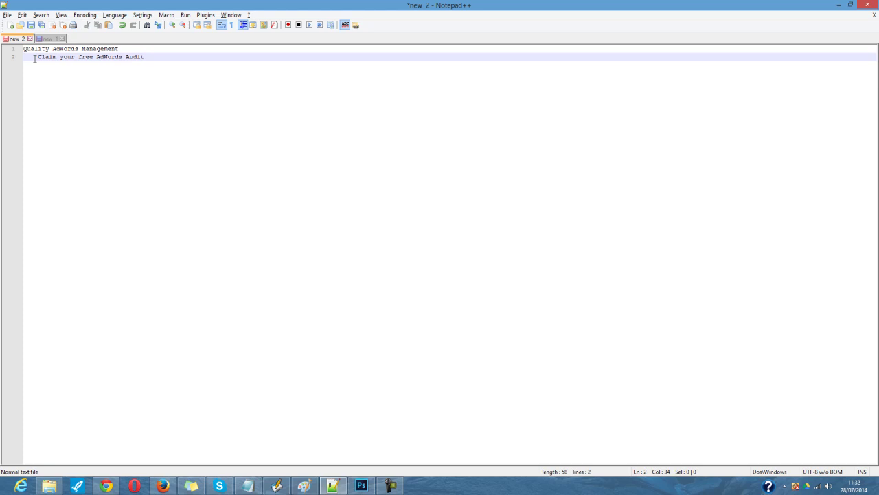
{"action": "left_click_drag", "start_coordinate": [36, 57], "coordinate": [28, 61]}
{"action": "left_click", "coordinate": [32, 62]}
{"action": "left_click", "coordinate": [178, 58]}
{"action": "key", "text": "Return"}
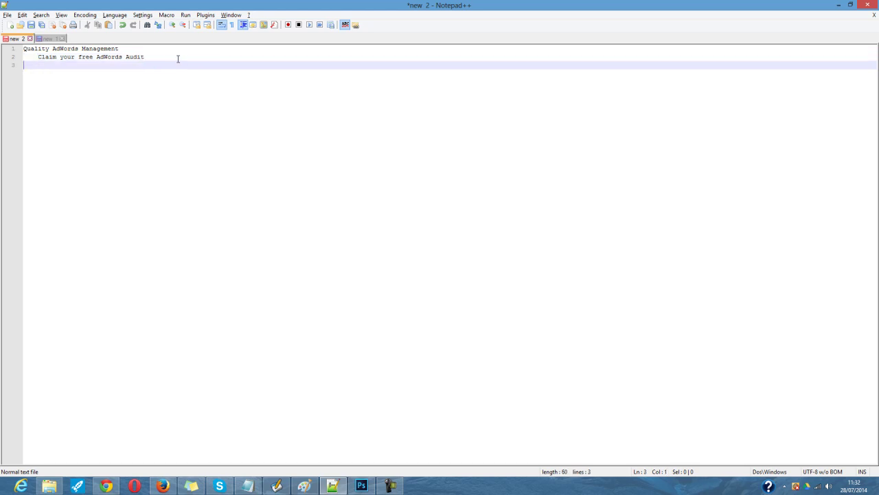
- Check the landing page's service description in Chrome and add the line "Stretch You Budget Fast" to the Notepad++ draft
{"action": "left_click", "coordinate": [106, 486]}
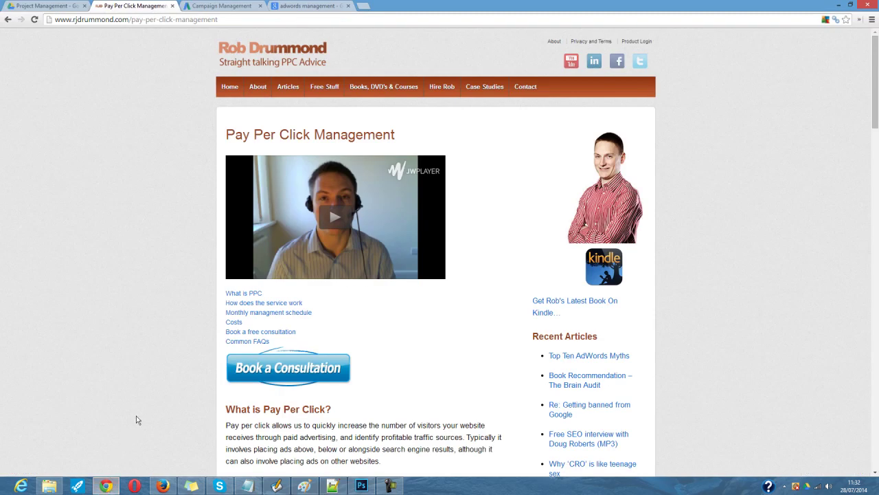
{"action": "scroll", "coordinate": [139, 410], "scroll_direction": "down", "scroll_amount": 3}
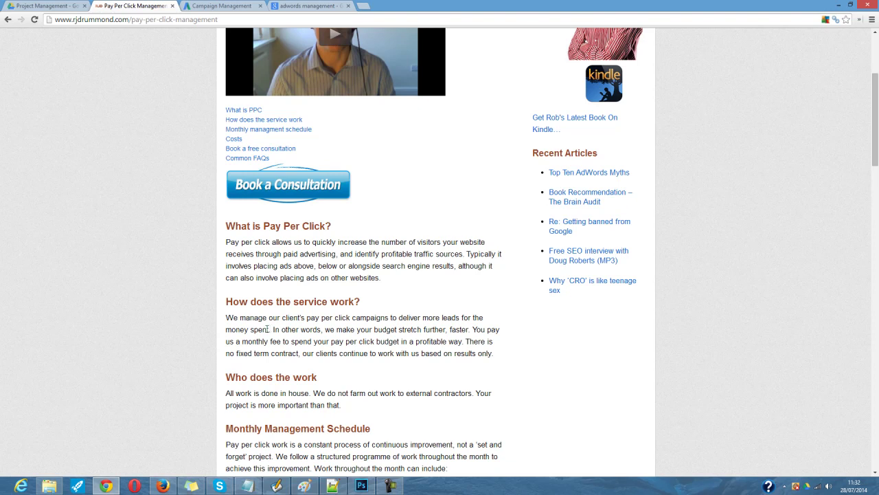
{"action": "scroll", "coordinate": [267, 329], "scroll_direction": "down", "scroll_amount": 1}
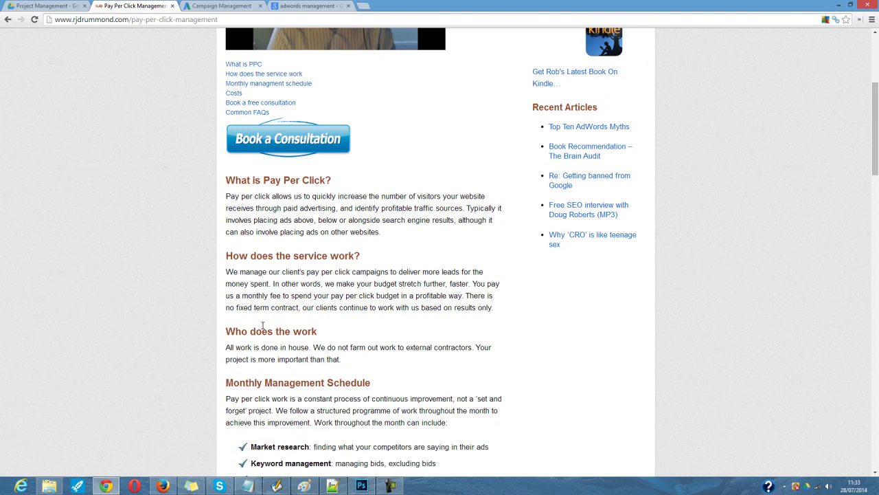
{"action": "key", "text": "alt+Tab"}
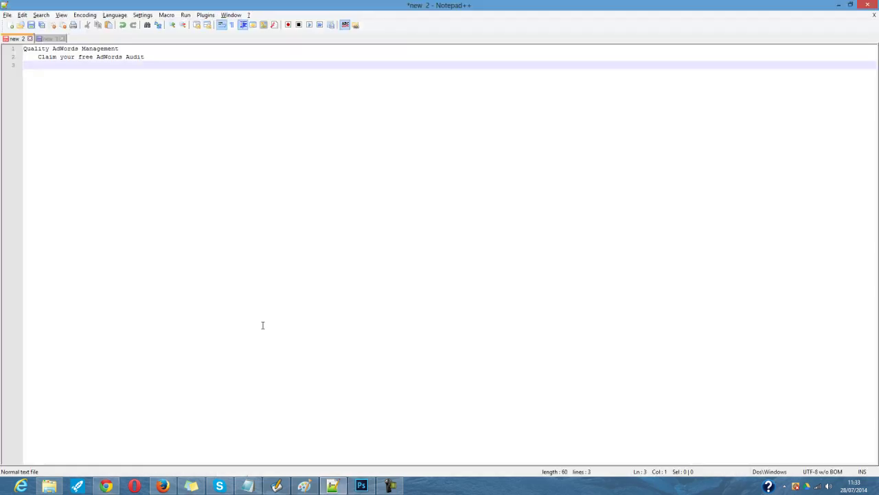
{"action": "type", "text": "Stretch You Budget Fast"}
{"action": "key", "text": "Return"}
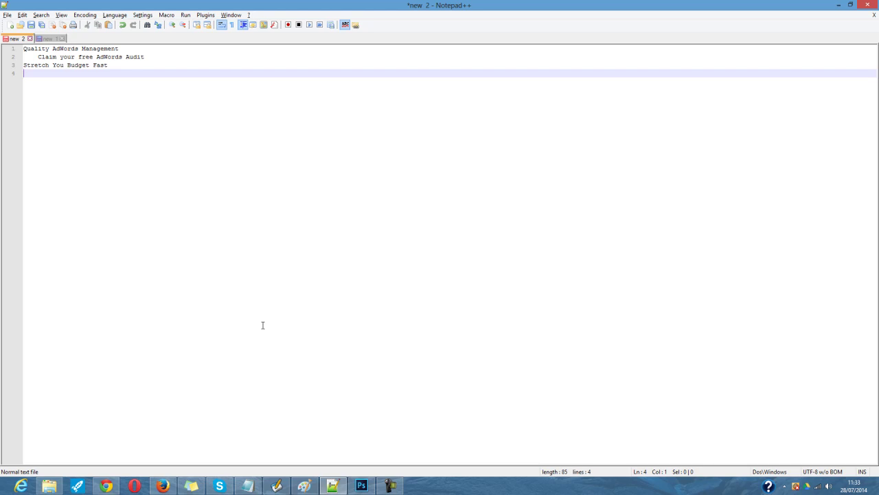
- Return to the landing page in Chrome and read the sections on who does the work and the monthly management schedule
{"action": "key", "text": "alt+Tab"}
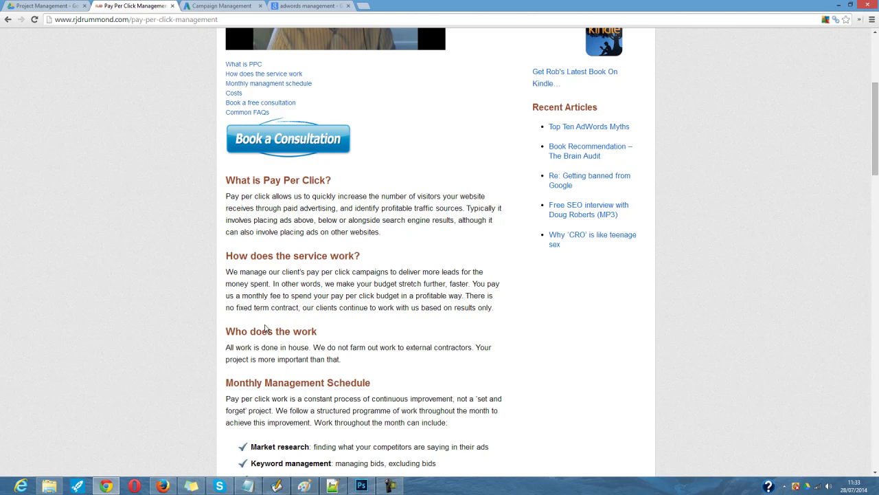
{"action": "scroll", "coordinate": [265, 329], "scroll_direction": "down", "scroll_amount": 1}
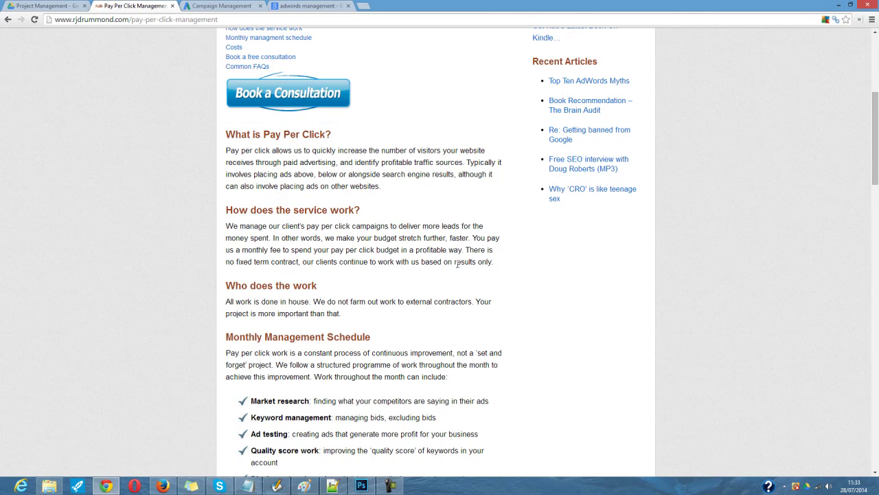
{"action": "scroll", "coordinate": [457, 264], "scroll_direction": "down", "scroll_amount": 3}
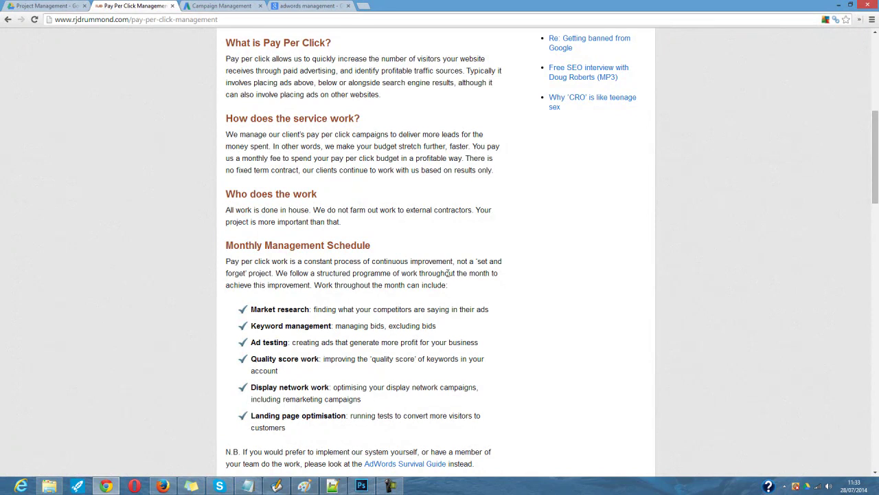
{"action": "key", "text": "alt+Tab"}
{"action": "type", "text": "All"}
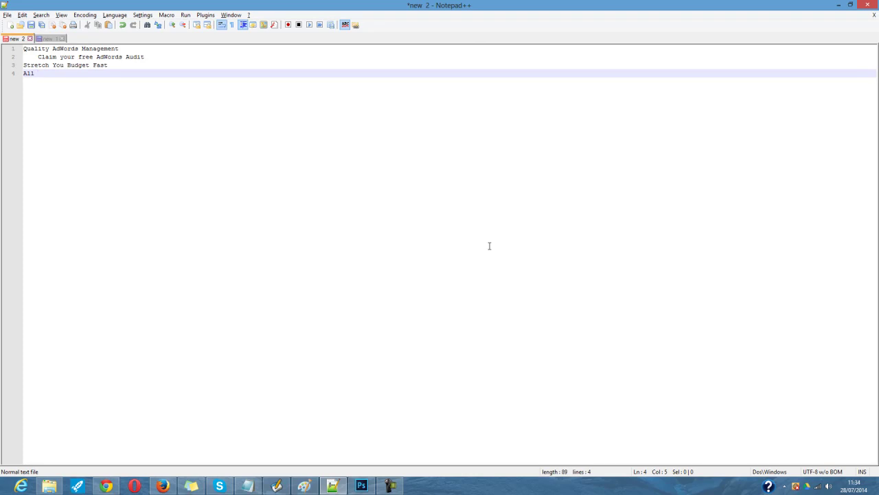
{"action": "key", "text": "BackSpace"}
{"action": "key", "text": "BackSpace"}
{"action": "key", "text": "BackSpace"}
{"action": "key", "text": "alt+Tab"}
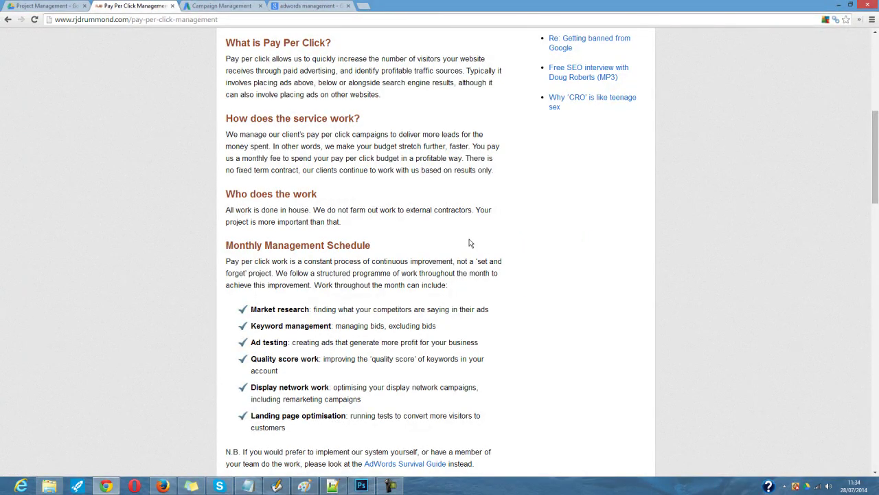
- Read the landing page's management schedule, costs, performance discount guarantee and rate card, and return to the Notepad++ draft
{"action": "scroll", "coordinate": [471, 243], "scroll_direction": "down", "scroll_amount": 1}
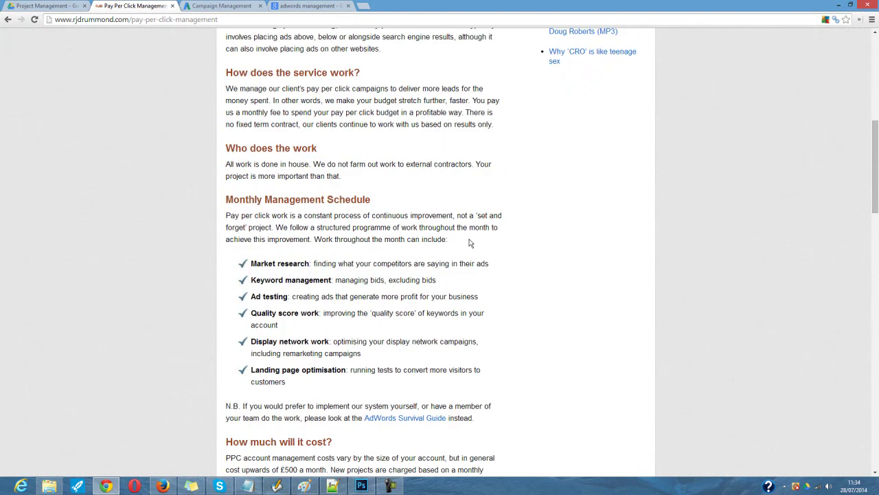
{"action": "scroll", "coordinate": [471, 243], "scroll_direction": "down", "scroll_amount": 1}
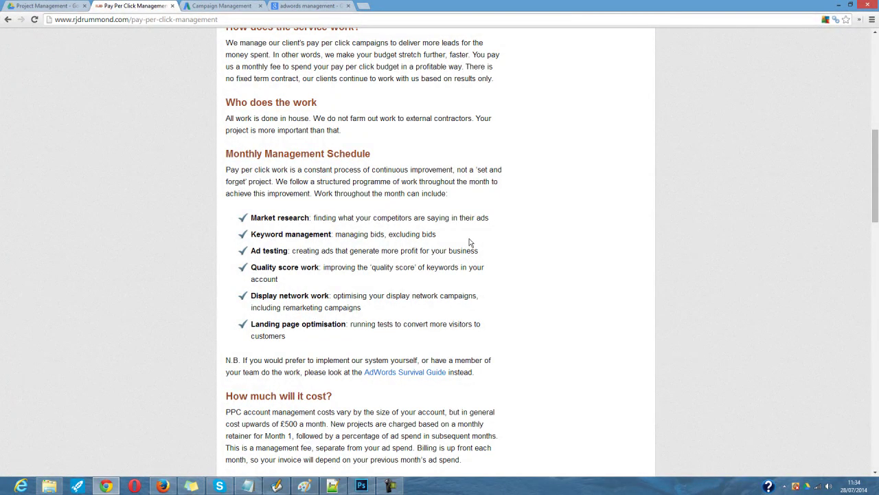
{"action": "scroll", "coordinate": [471, 242], "scroll_direction": "down", "scroll_amount": 1}
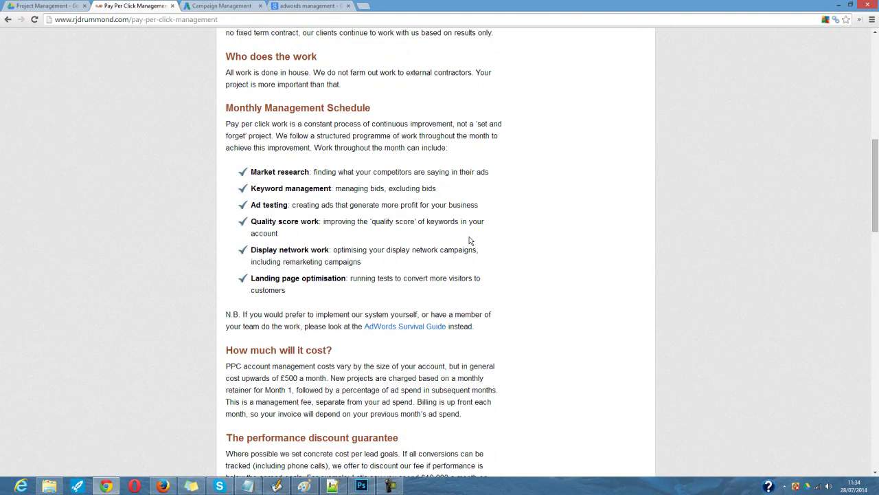
{"action": "scroll", "coordinate": [470, 237], "scroll_direction": "down", "scroll_amount": 1}
{"action": "scroll", "coordinate": [470, 236], "scroll_direction": "down", "scroll_amount": 1}
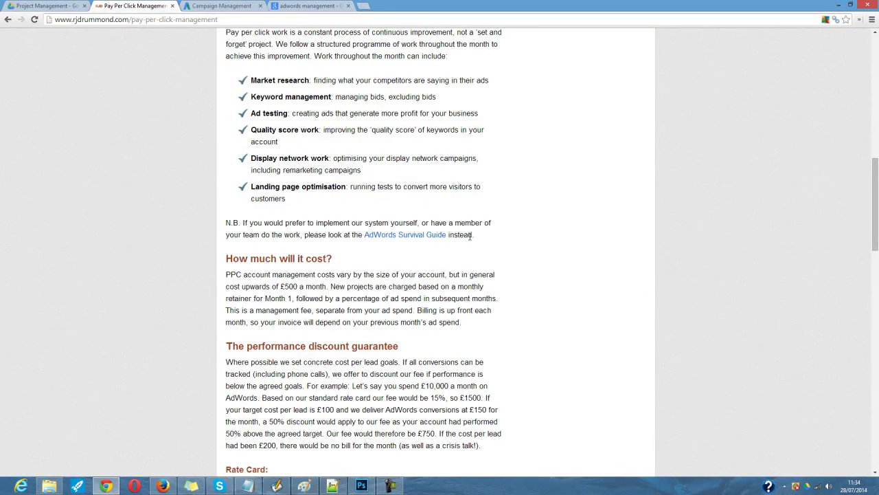
{"action": "scroll", "coordinate": [469, 236], "scroll_direction": "down", "scroll_amount": 2}
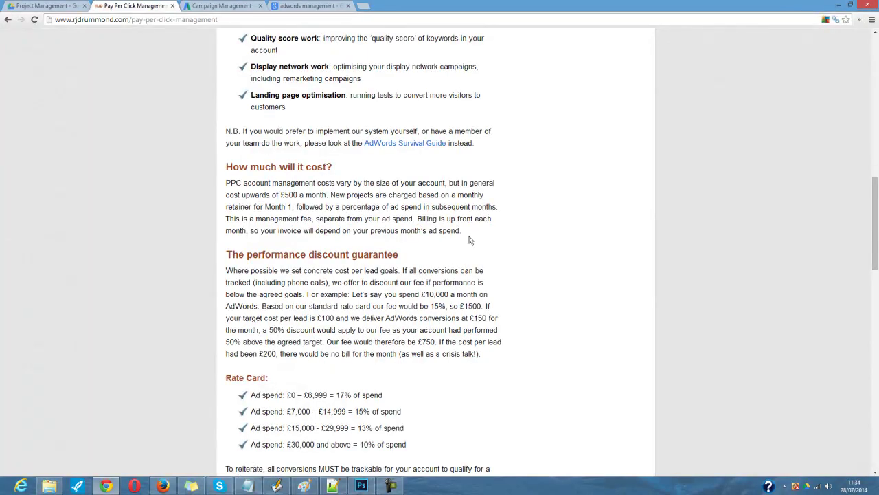
{"action": "key", "text": "alt+Tab"}
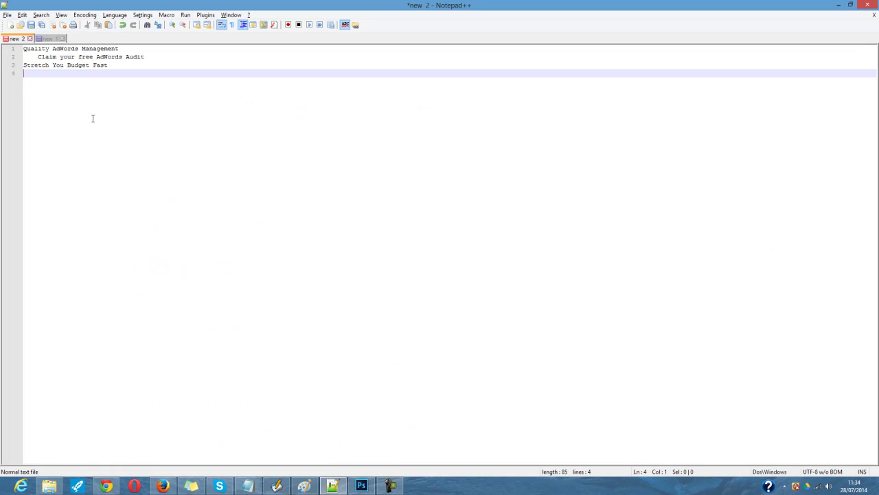
- Open the other Notepad++ draft and review its description line 1 candidates, from the in-the-trenches line to the peace-of-mind quote
{"action": "left_click", "coordinate": [51, 38]}
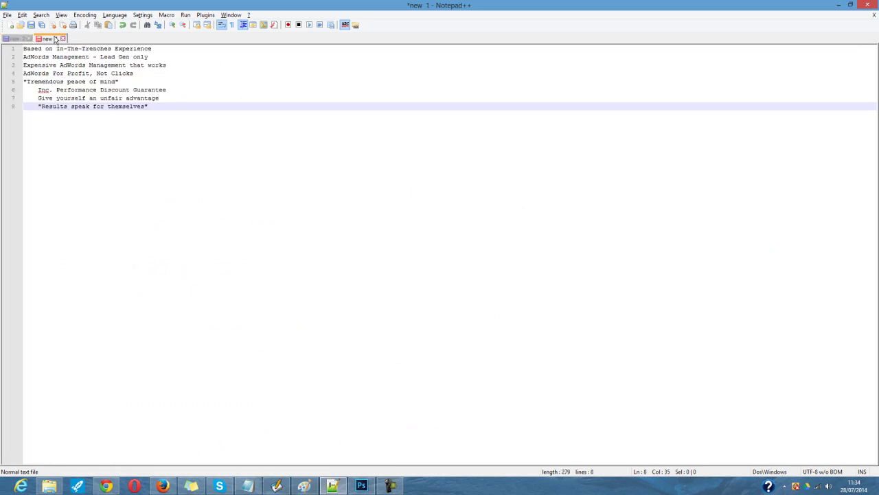
{"action": "left_click", "coordinate": [157, 48]}
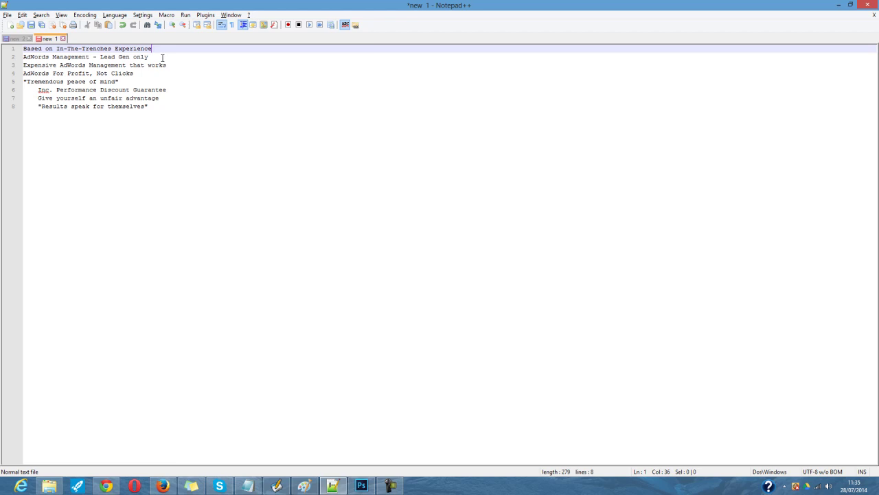
{"action": "left_click", "coordinate": [162, 57]}
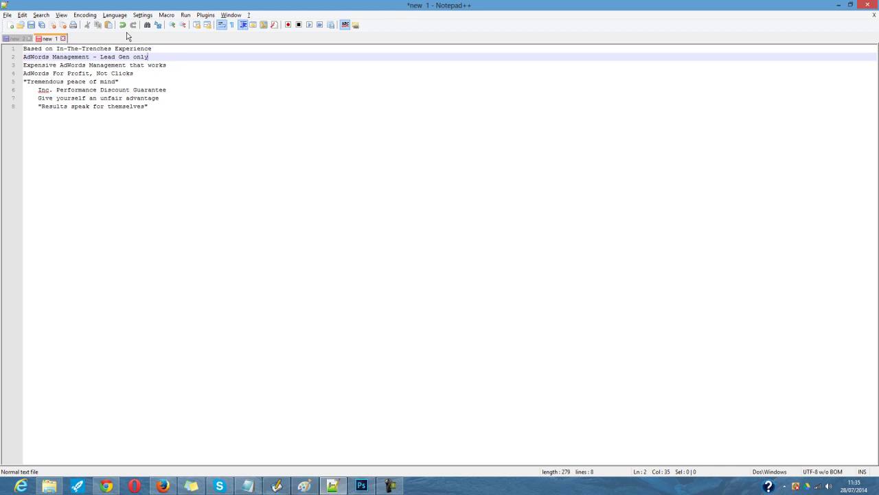
{"action": "left_click", "coordinate": [58, 66]}
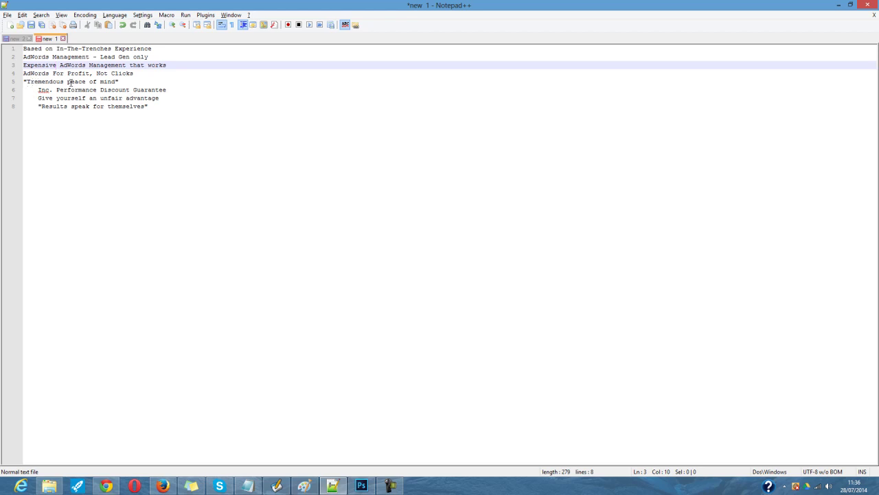
{"action": "left_click", "coordinate": [127, 82]}
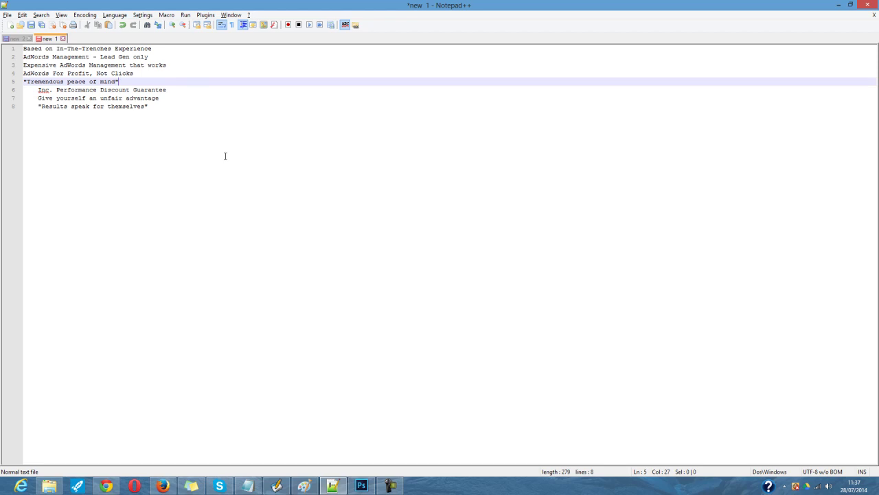
- Compare the competitor ads on Google in Chrome and the ad analysis matrix in Firefox with the five unindented lines in the Notepad++ draft
{"action": "left_click", "coordinate": [105, 486]}
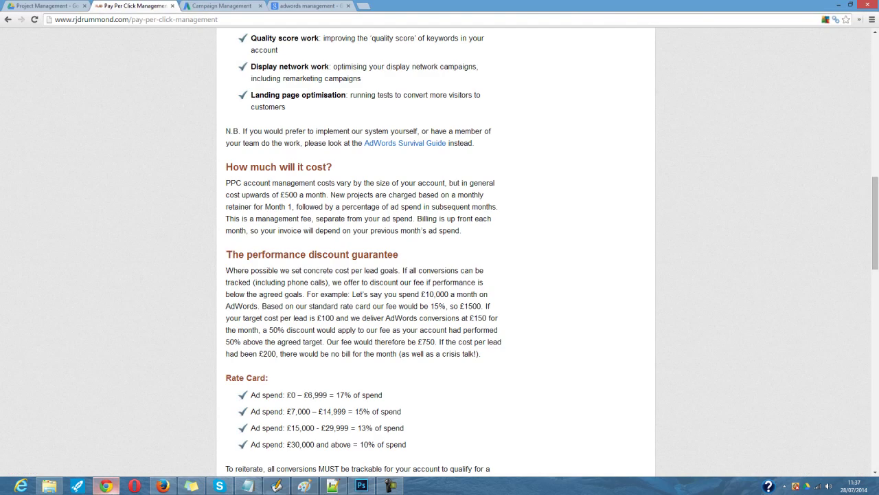
{"action": "left_click", "coordinate": [309, 6]}
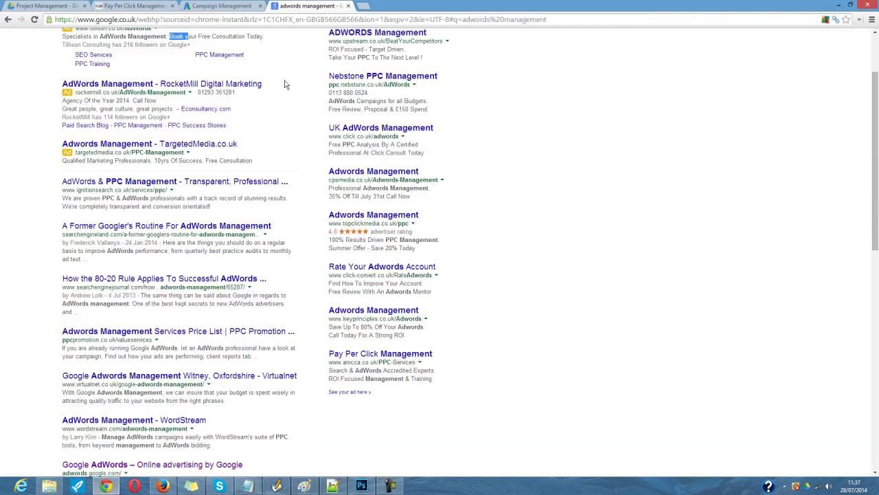
{"action": "scroll", "coordinate": [284, 87], "scroll_direction": "up", "scroll_amount": 2}
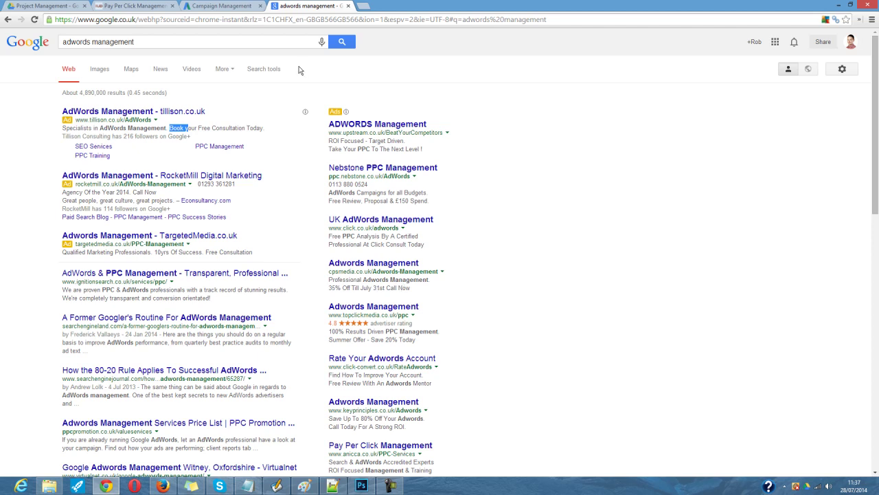
{"action": "left_click", "coordinate": [169, 487]}
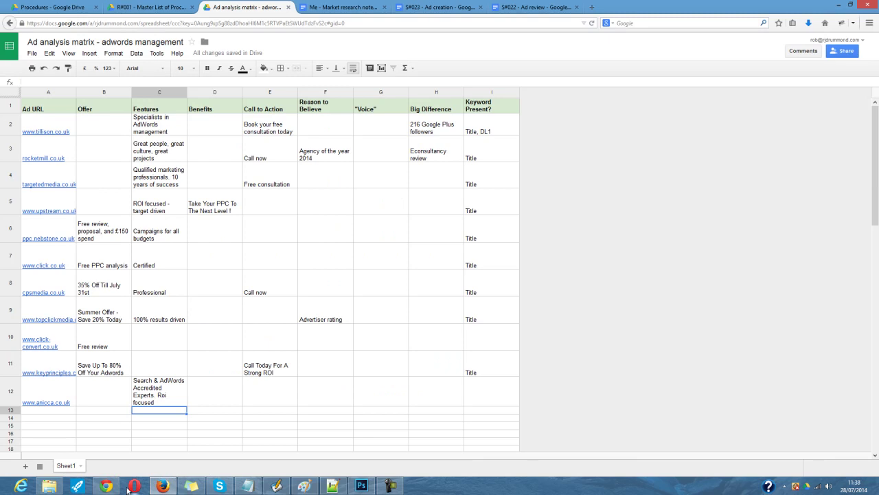
{"action": "mouse_move", "coordinate": [117, 489]}
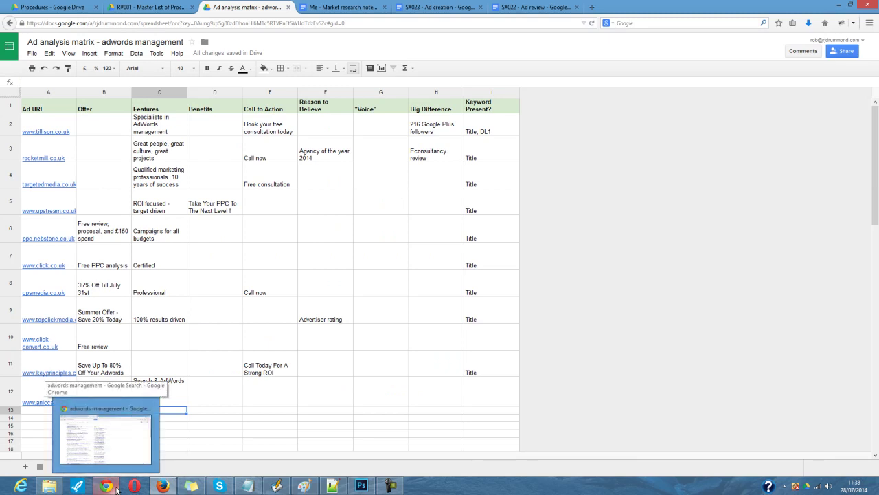
{"action": "left_click", "coordinate": [332, 485]}
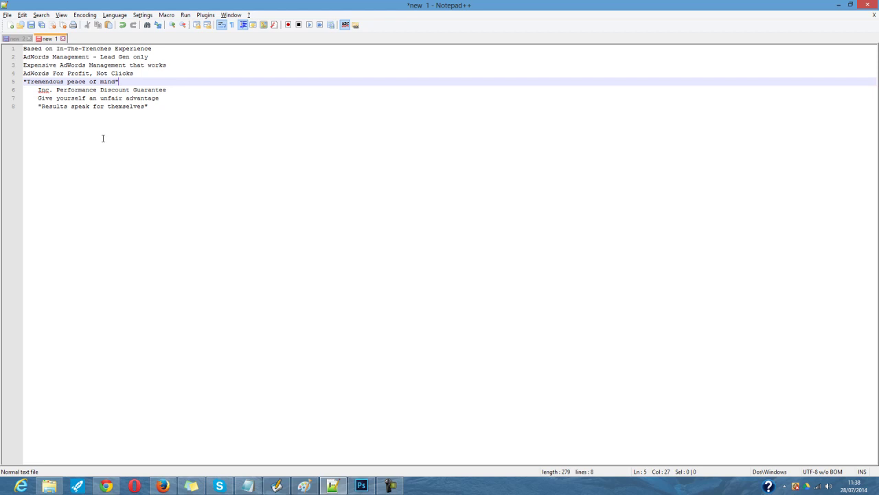
{"action": "left_click_drag", "start_coordinate": [121, 81], "coordinate": [14, 46]}
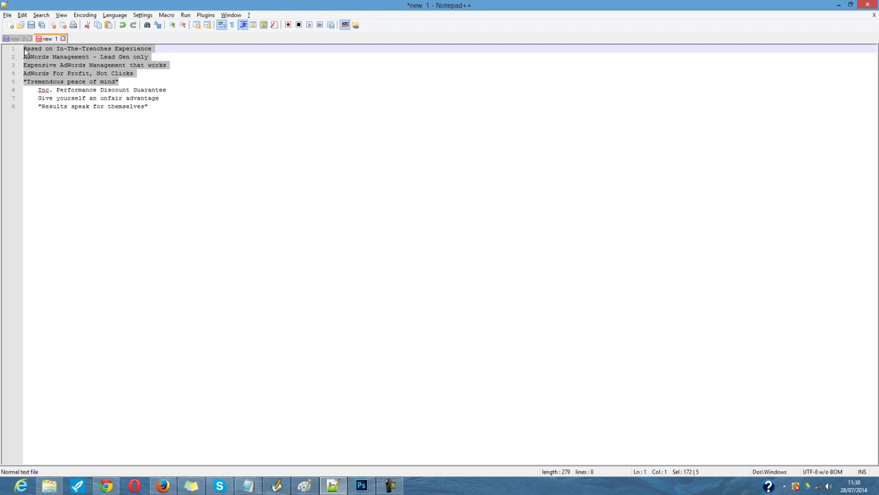
{"action": "left_click", "coordinate": [60, 65]}
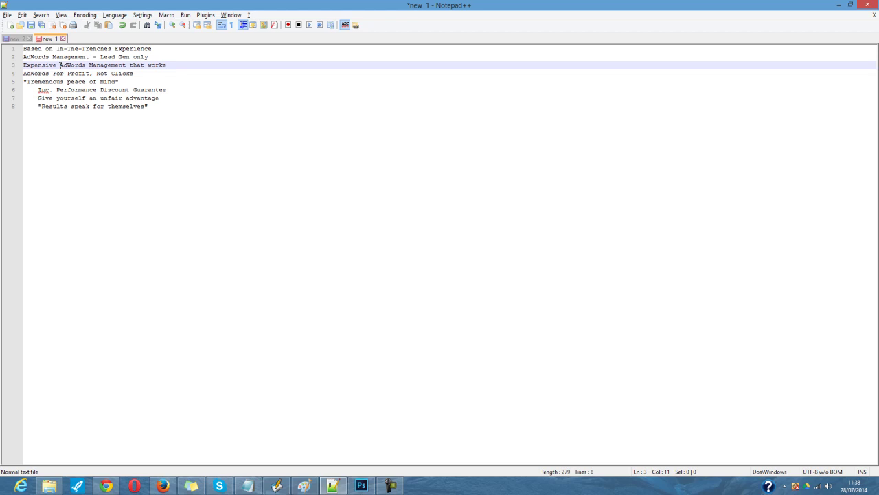
- Insert two blank lines above the existing ad lines and write "AdWords prices too expensive?" on the first line
{"action": "left_click", "coordinate": [24, 50]}
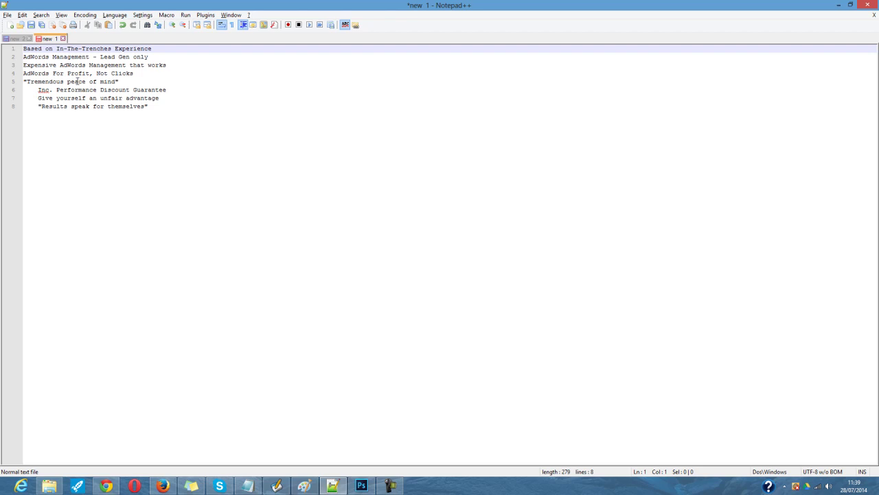
{"action": "key", "text": "Return"}
{"action": "key", "text": "Return"}
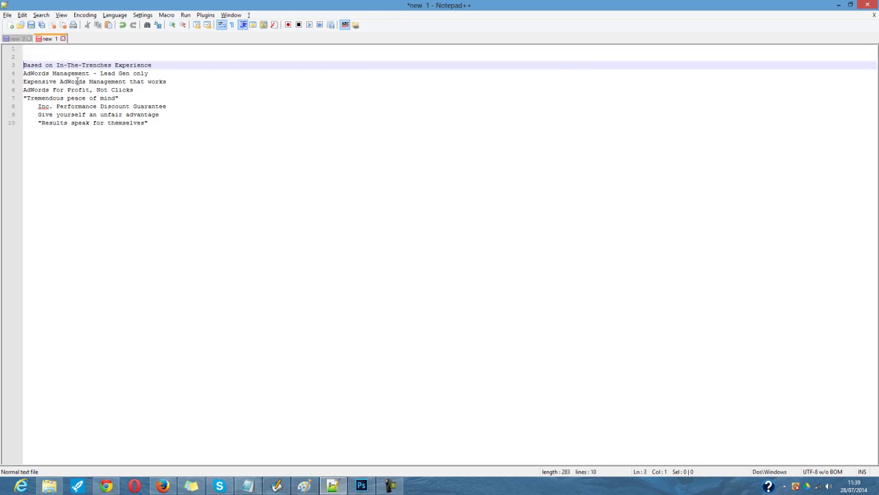
{"action": "key", "text": "Up"}
{"action": "key", "text": "Up"}
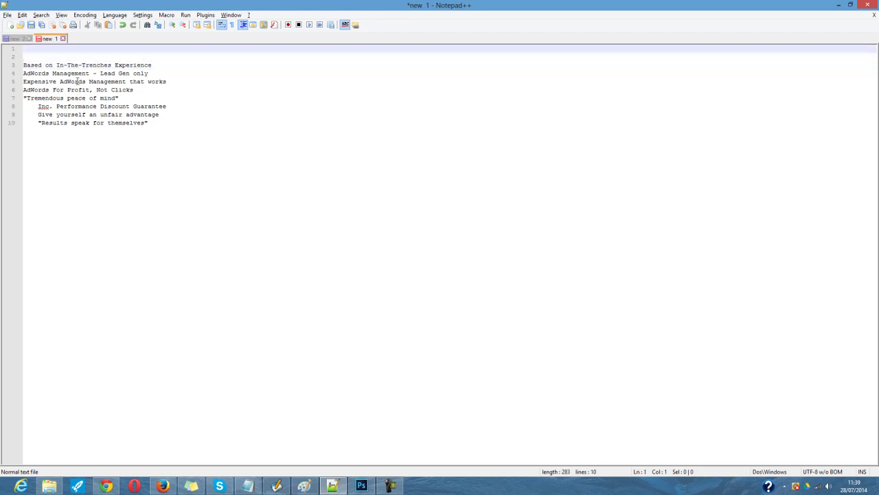
{"action": "type", "text": "AdWords prices too expensive?"}
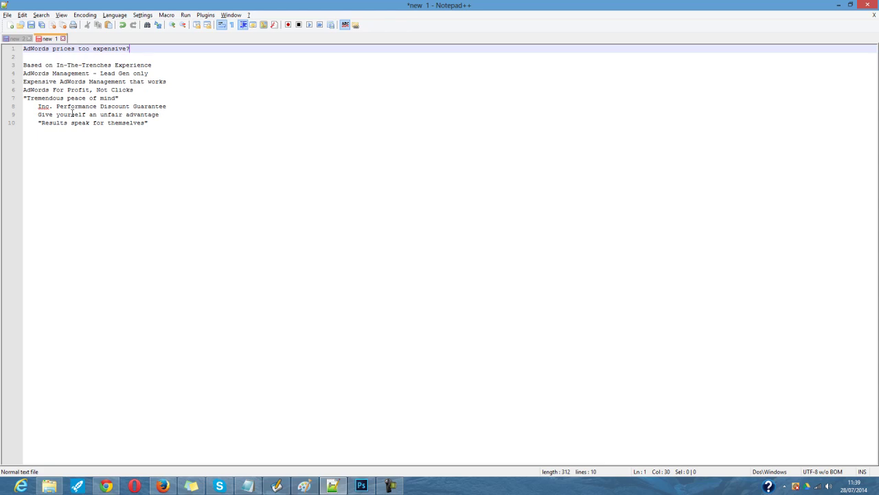
- Add the indented line "free 2page AdWords report" directly below the problem statement
{"action": "key", "text": "Return"}
{"action": "key", "text": "Tab"}
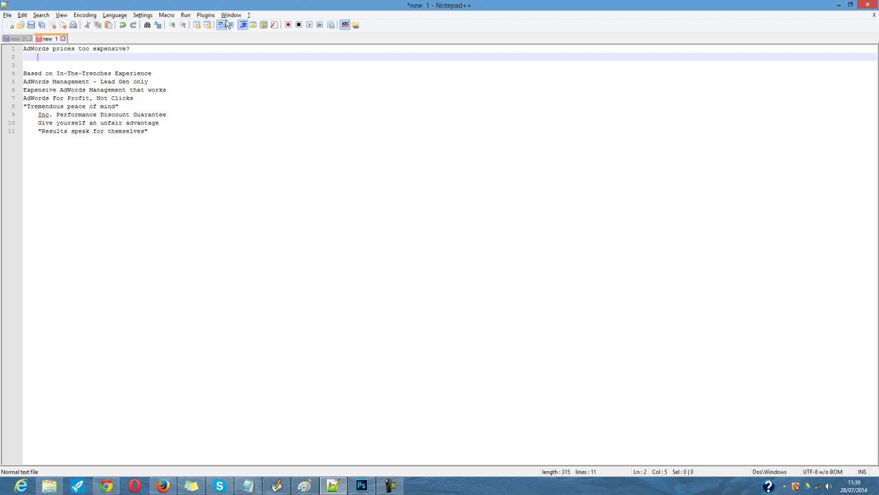
{"action": "type", "text": "f"}
{"action": "key", "text": "BackSpace"}
{"action": "type", "text": "free 2page AdWords"}
{"action": "key", "text": "BackSpace"}
{"action": "key", "text": "BackSpace"}
{"action": "type", "text": "ds report"}
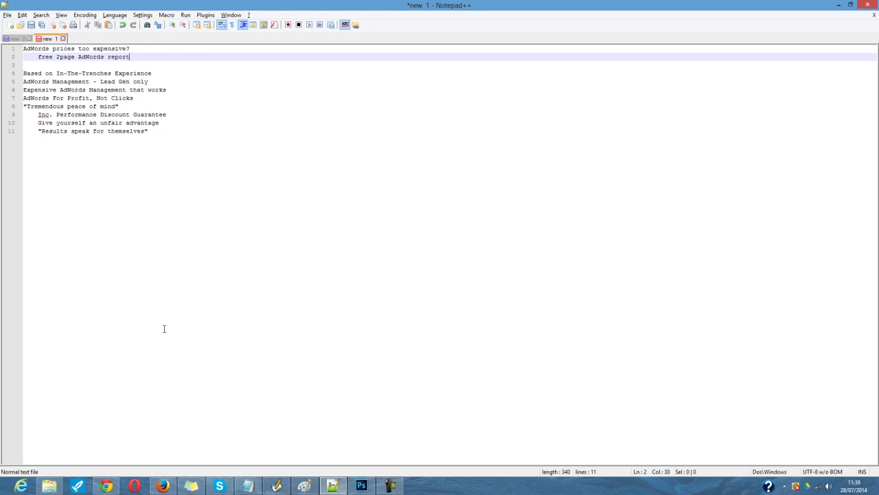
- Switch to Firefox and read the S#023 Ad creation procedure's sections on noting and pairing up DL1's and DL2's
{"action": "left_click", "coordinate": [162, 486]}
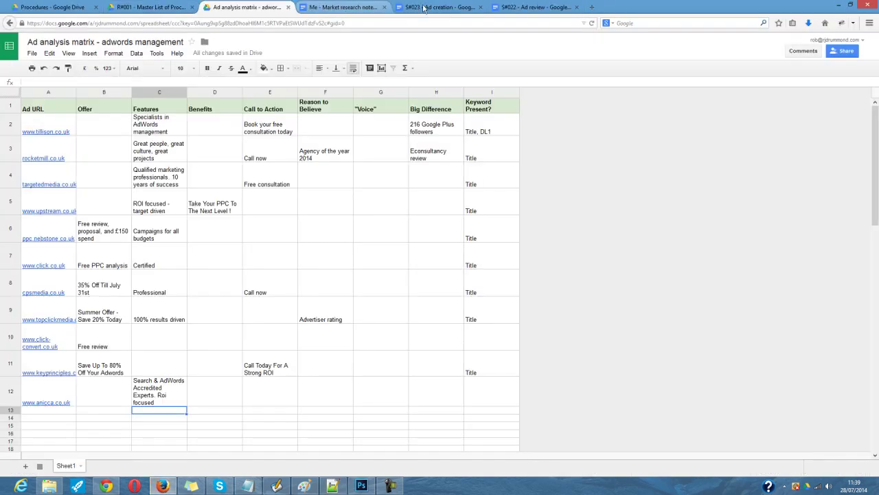
{"action": "left_click", "coordinate": [443, 7]}
{"action": "scroll", "coordinate": [430, 178], "scroll_direction": "down", "scroll_amount": 4}
{"action": "scroll", "coordinate": [432, 190], "scroll_direction": "down", "scroll_amount": 4}
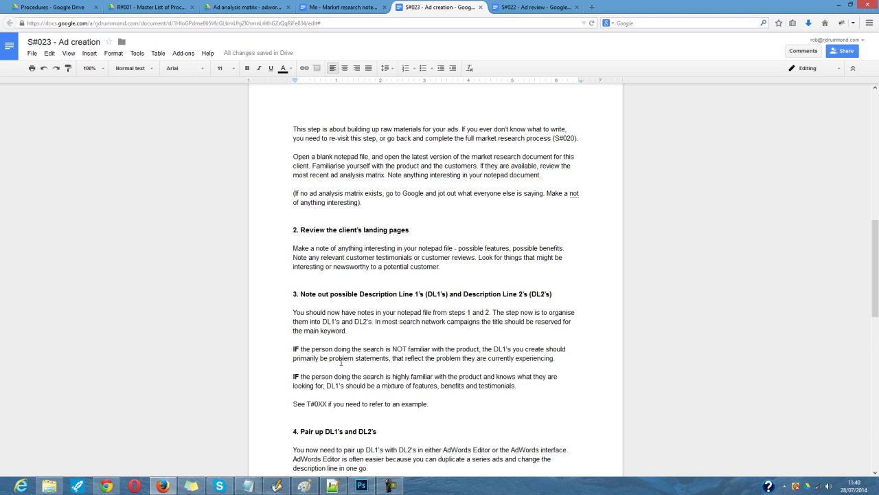
{"action": "scroll", "coordinate": [341, 362], "scroll_direction": "down", "scroll_amount": 1}
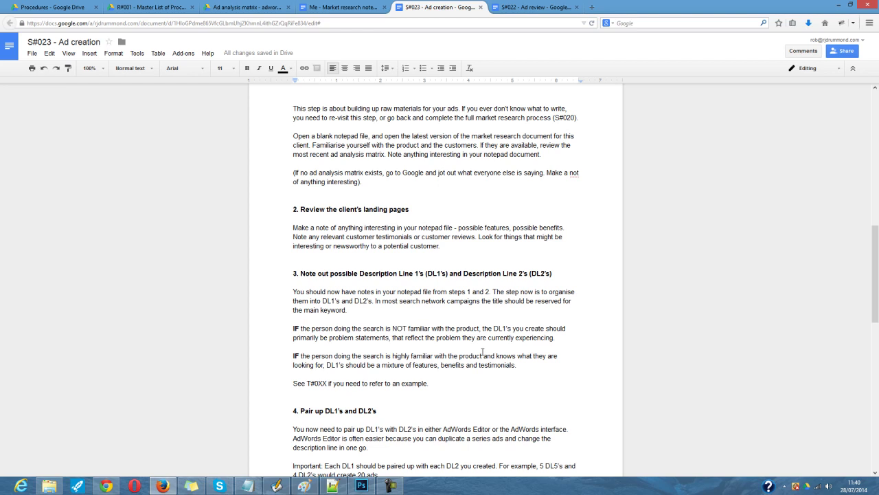
{"action": "scroll", "coordinate": [481, 344], "scroll_direction": "down", "scroll_amount": 2}
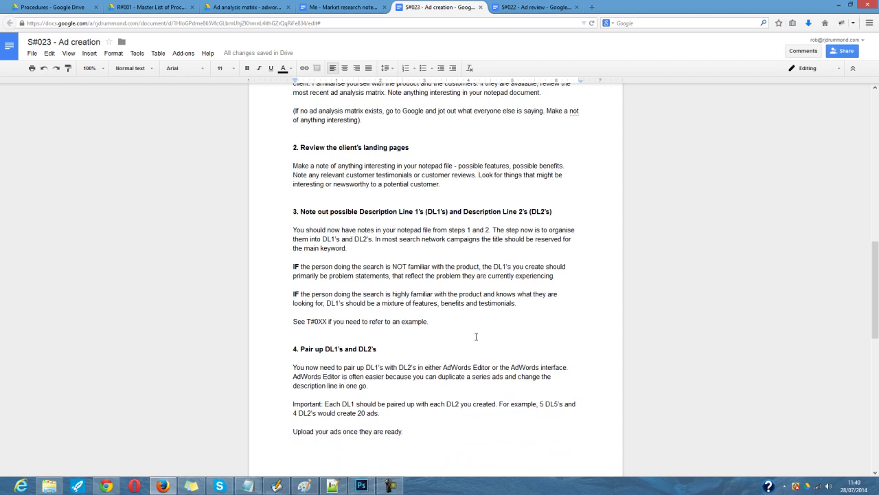
{"action": "scroll", "coordinate": [476, 336], "scroll_direction": "down", "scroll_amount": 1}
{"action": "scroll", "coordinate": [477, 337], "scroll_direction": "down", "scroll_amount": 2}
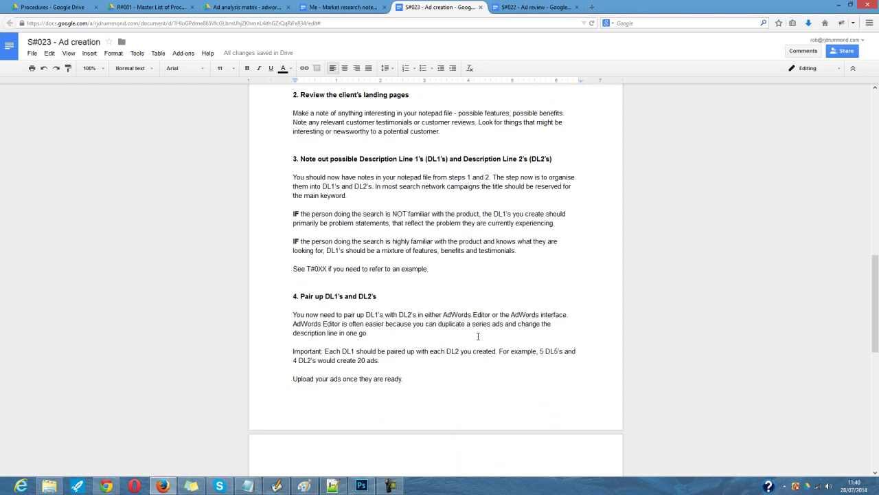
{"action": "scroll", "coordinate": [480, 335], "scroll_direction": "down", "scroll_amount": 2}
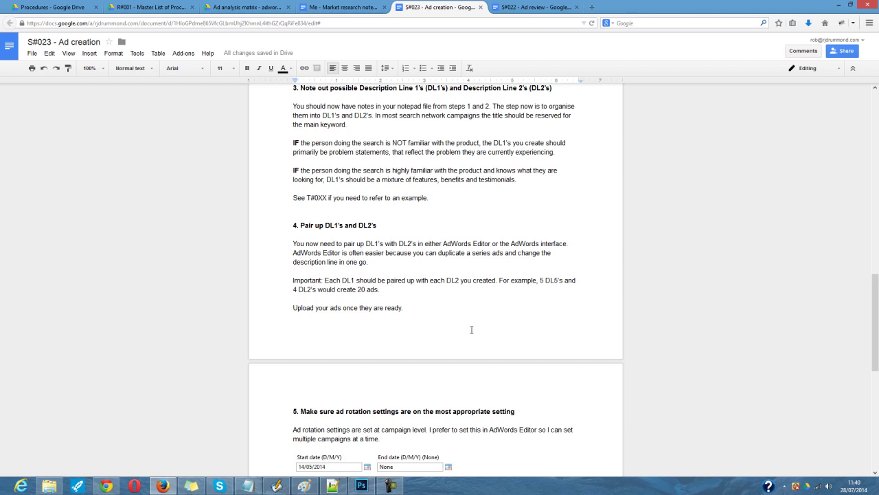
- Switch to AdWords Editor and compare the existing AdWords Management text ad with the description lines in the Notepad++ draft
{"action": "left_click", "coordinate": [278, 486]}
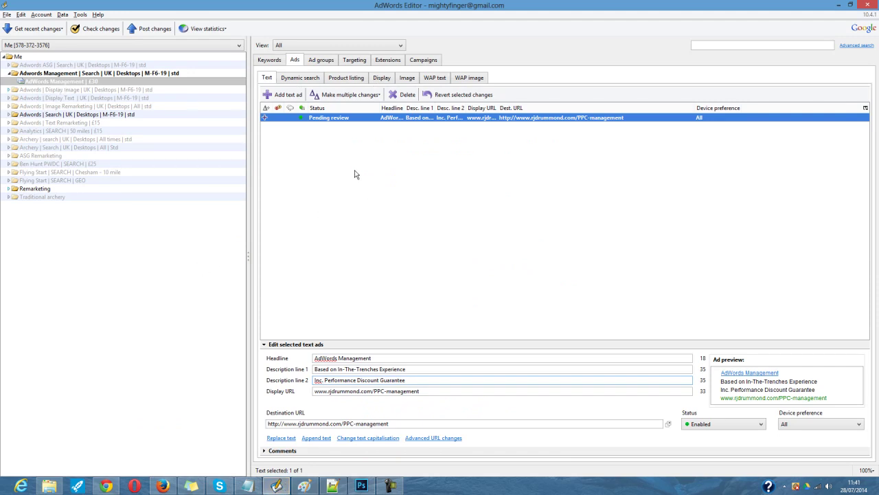
{"action": "left_click", "coordinate": [333, 486]}
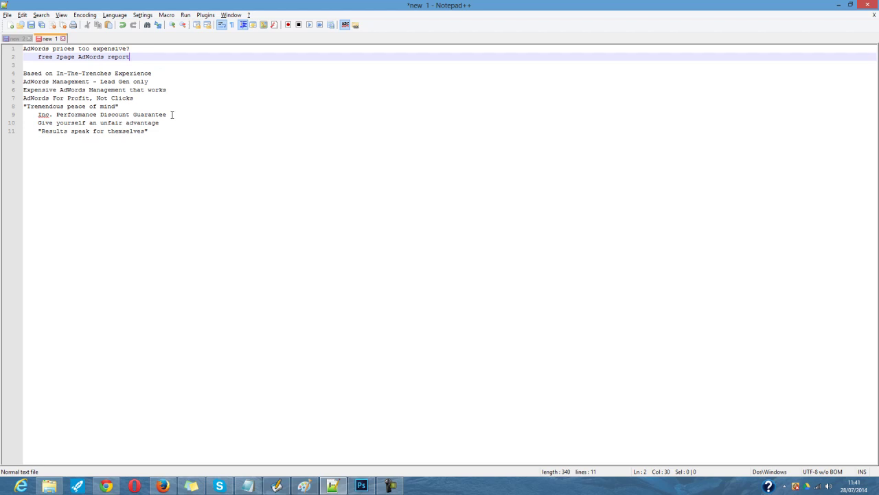
{"action": "key", "text": "alt+Tab"}
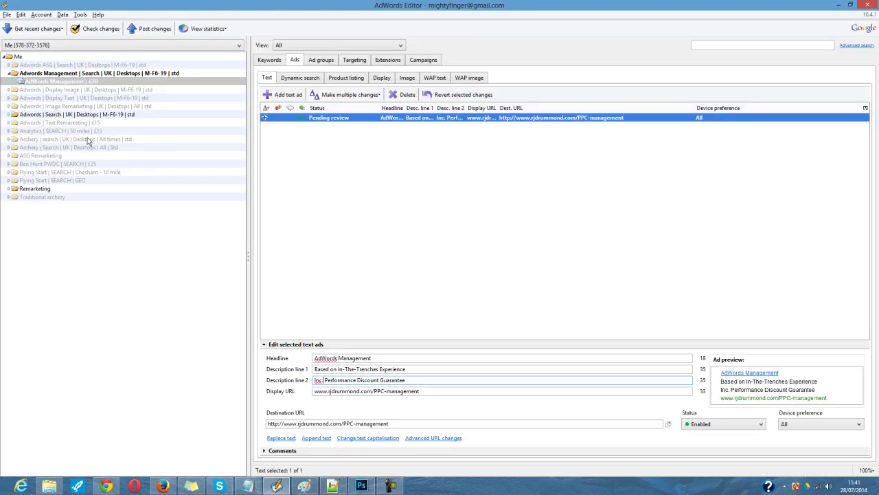
{"action": "left_click", "coordinate": [315, 369]}
{"action": "left_click", "coordinate": [362, 141]}
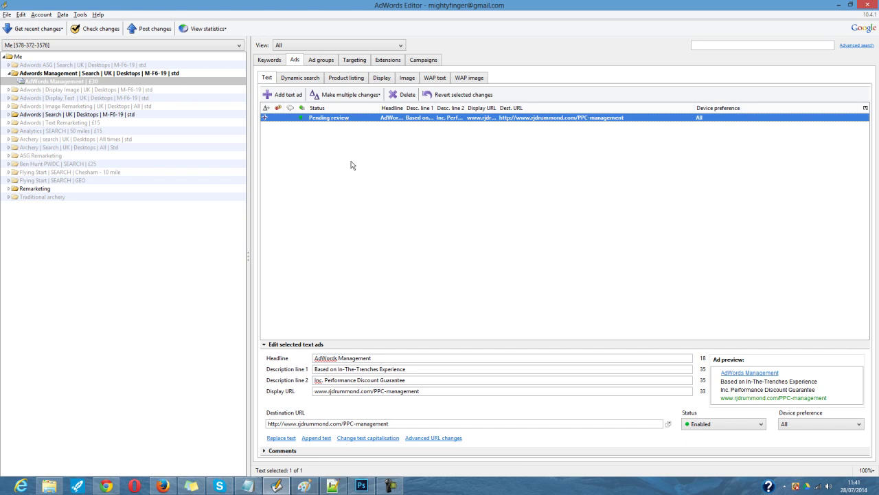
- Duplicate the existing text ad in the AdWords Management ad group by copying and pasting it
{"action": "right_click", "coordinate": [367, 122]}
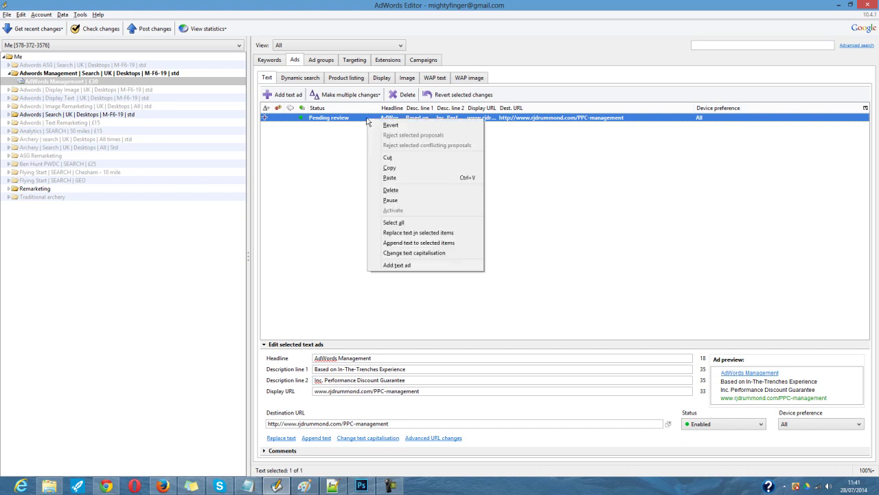
{"action": "left_click", "coordinate": [384, 167]}
{"action": "right_click", "coordinate": [371, 131]}
{"action": "left_click", "coordinate": [418, 191]}
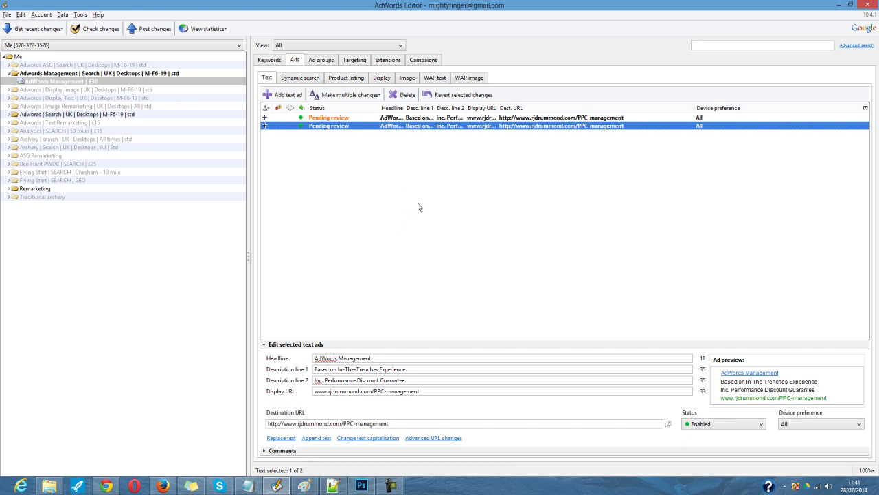
- Copy "Give yourself an unfair advantage" from the Notepad++ draft and replace description line 2 of the duplicated ad in AdWords Editor with it
{"action": "key", "text": "alt+Tab"}
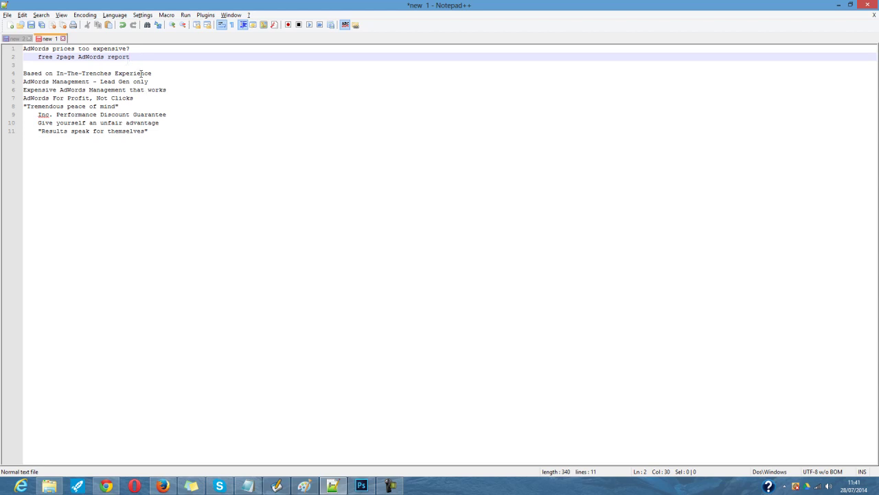
{"action": "left_click_drag", "start_coordinate": [165, 122], "coordinate": [38, 126]}
{"action": "key", "text": "ctrl+c"}
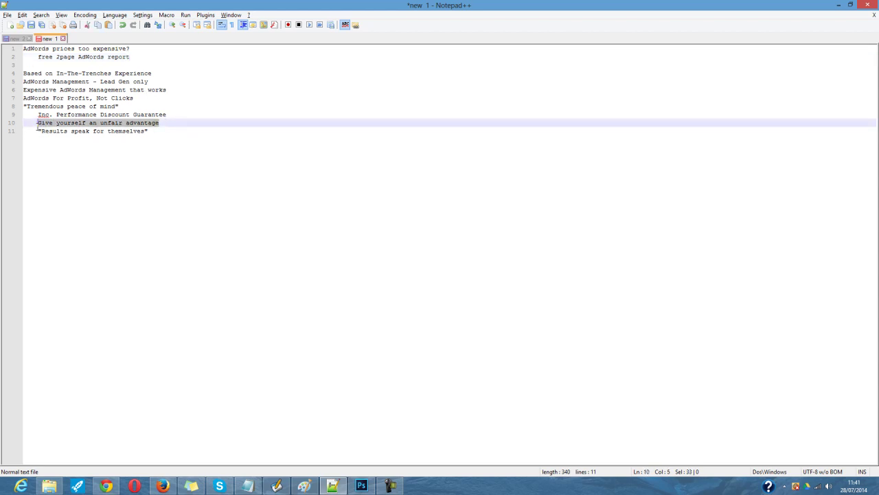
{"action": "key", "text": "alt+Tab"}
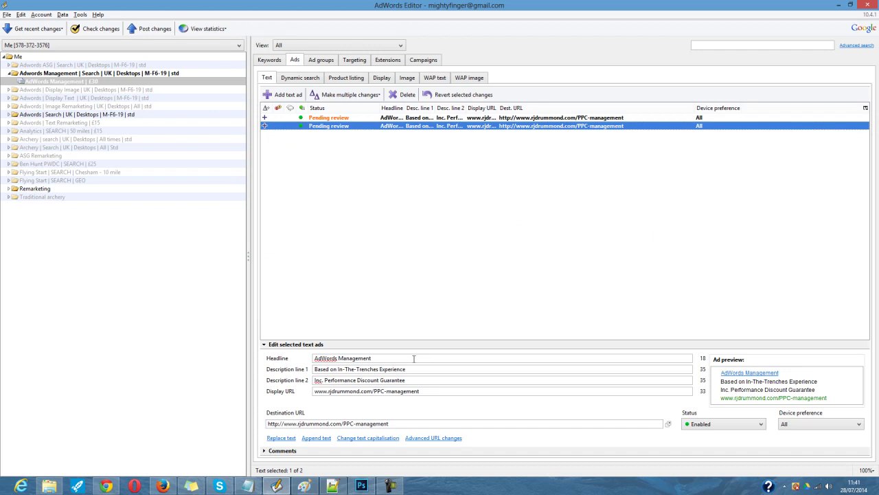
{"action": "left_click_drag", "start_coordinate": [417, 381], "coordinate": [314, 381]}
{"action": "key", "text": "ctrl+v"}
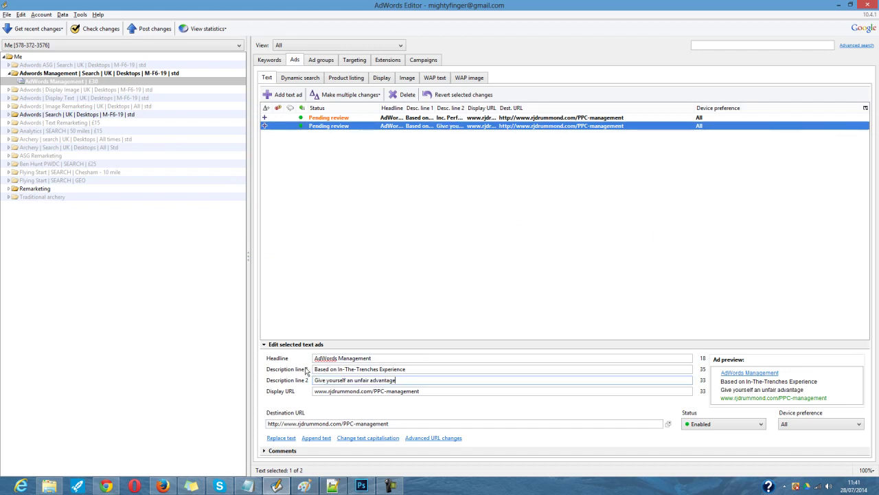
- Duplicate the "Give yourself an unfair advantage" ad and, using the Notepad++ draft, set the copy's description line 2 to ""Results that speak for themselves""
{"action": "left_click", "coordinate": [384, 118]}
{"action": "left_click", "coordinate": [386, 126]}
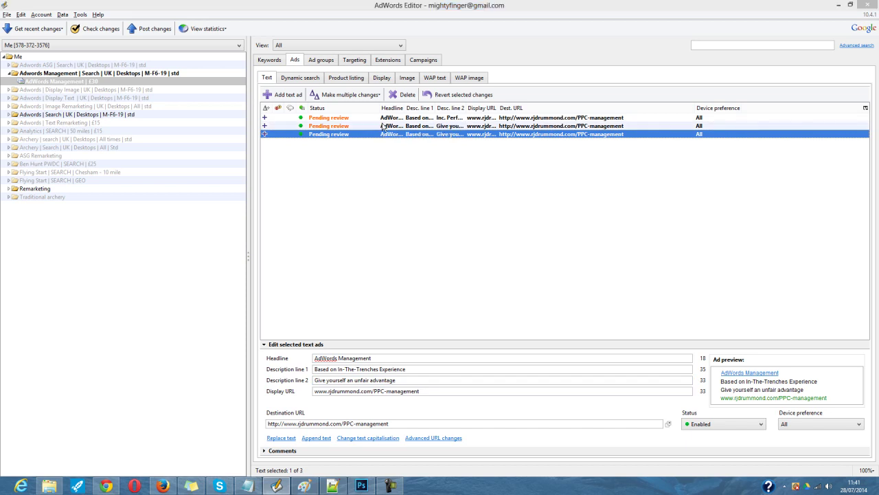
{"action": "key", "text": "alt+Tab"}
{"action": "left_click_drag", "start_coordinate": [164, 132], "coordinate": [39, 132]}
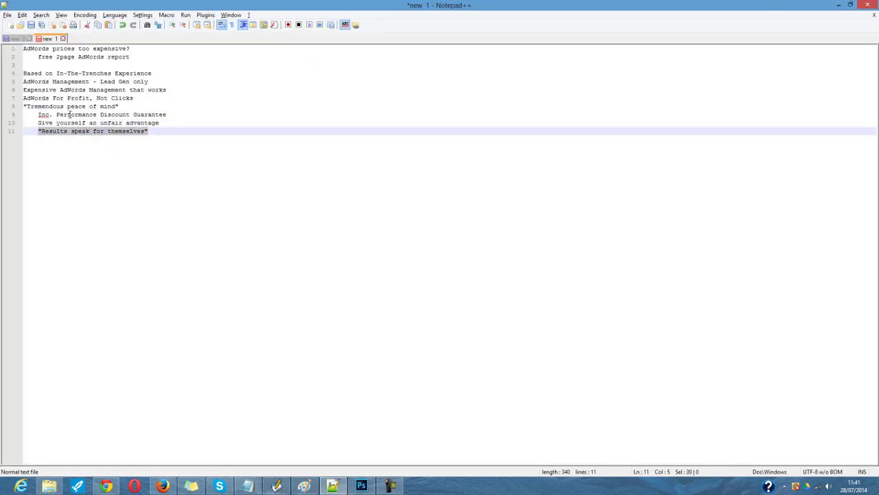
{"action": "key", "text": "alt+Tab"}
{"action": "left_click_drag", "start_coordinate": [409, 379], "coordinate": [311, 380]}
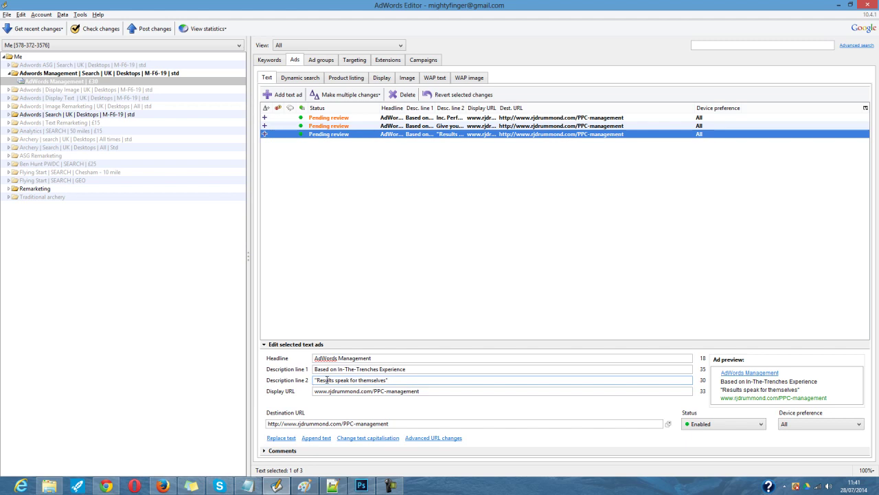
{"action": "left_click", "coordinate": [335, 379]}
{"action": "type", "text": "that"}
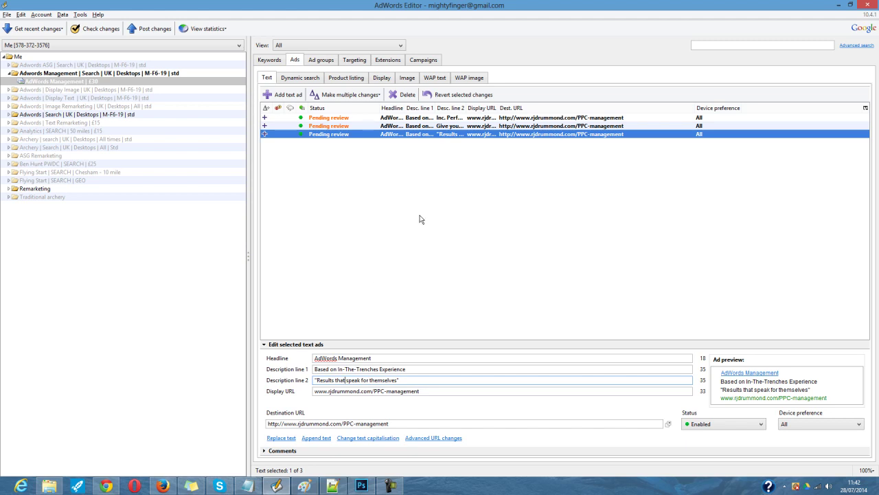
- Check the three "Based on In-The-Trenches Experience" text ads against the Notepad++ draft, and duplicate all three in the ad group
{"action": "left_click", "coordinate": [391, 120]}
{"action": "left_click", "coordinate": [393, 128]}
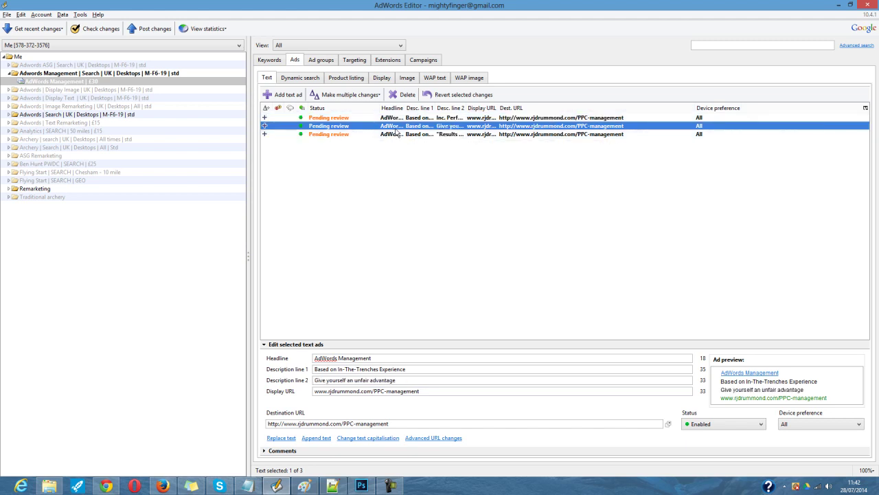
{"action": "left_click", "coordinate": [398, 136]}
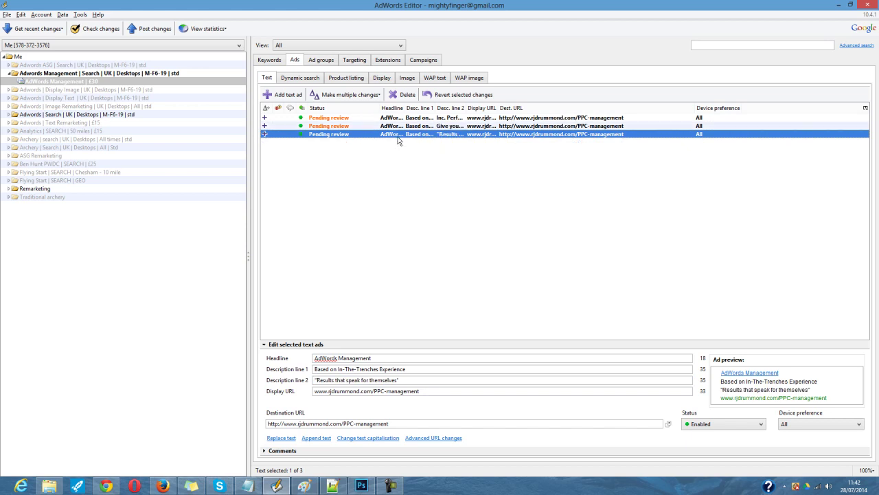
{"action": "left_click", "coordinate": [398, 128]}
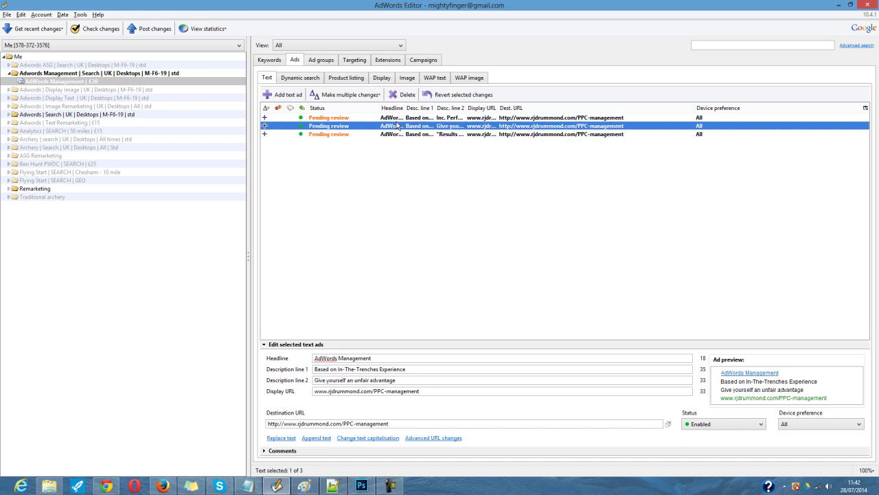
{"action": "left_click", "coordinate": [398, 121]}
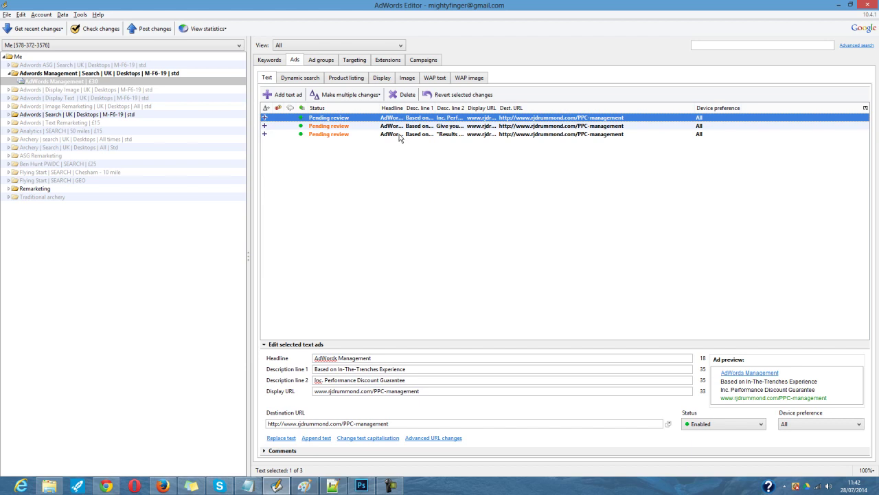
{"action": "key", "text": "alt+Tab"}
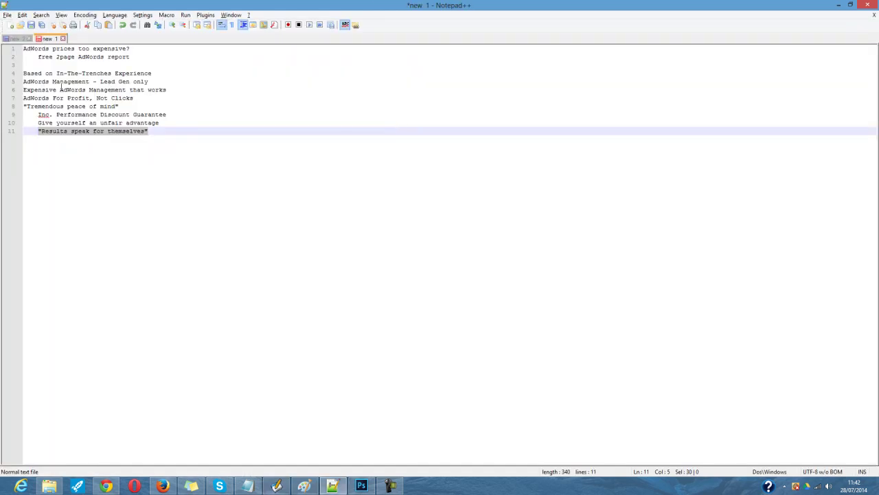
{"action": "key", "text": "alt+Tab"}
{"action": "left_click", "coordinate": [338, 135], "text": "shift"}
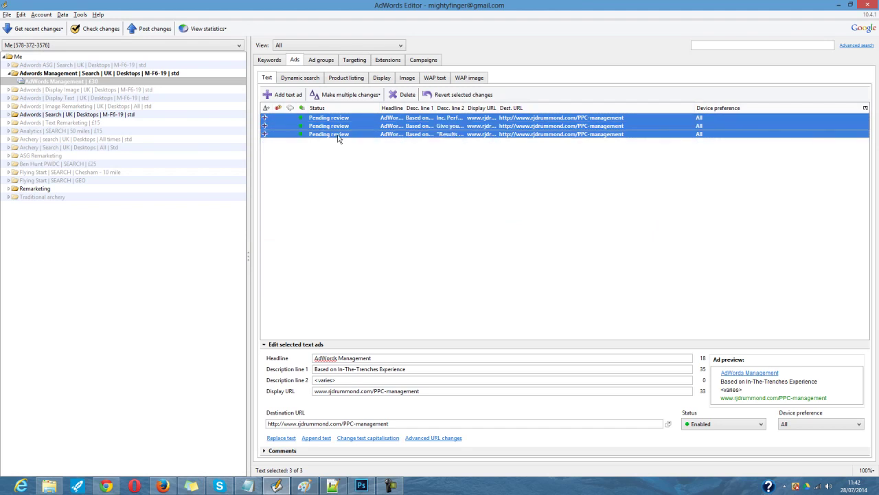
{"action": "right_click", "coordinate": [338, 137]}
{"action": "key", "text": "Escape"}
{"action": "key", "text": "ctrl+v"}
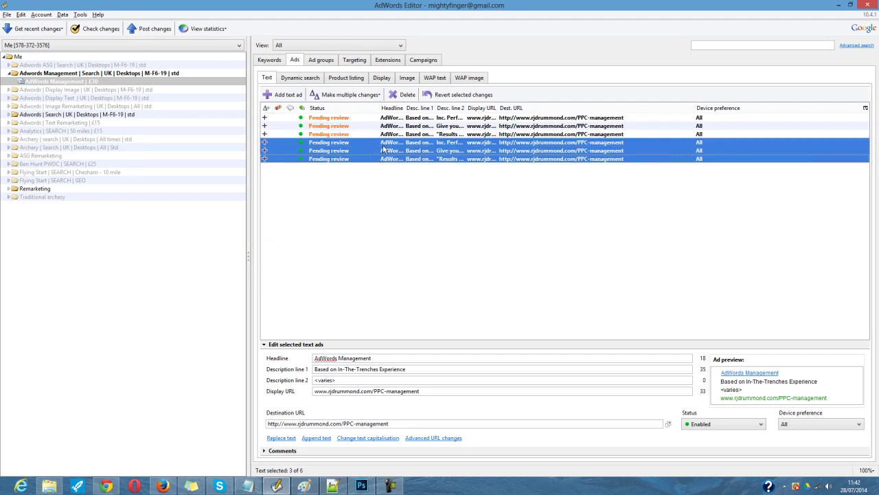
- Copy "AdWords Management - Lead Gen only" from the Notepad++ draft and make it description line 1 of the three duplicated ads, ending with a full stop
{"action": "key", "text": "alt+Tab"}
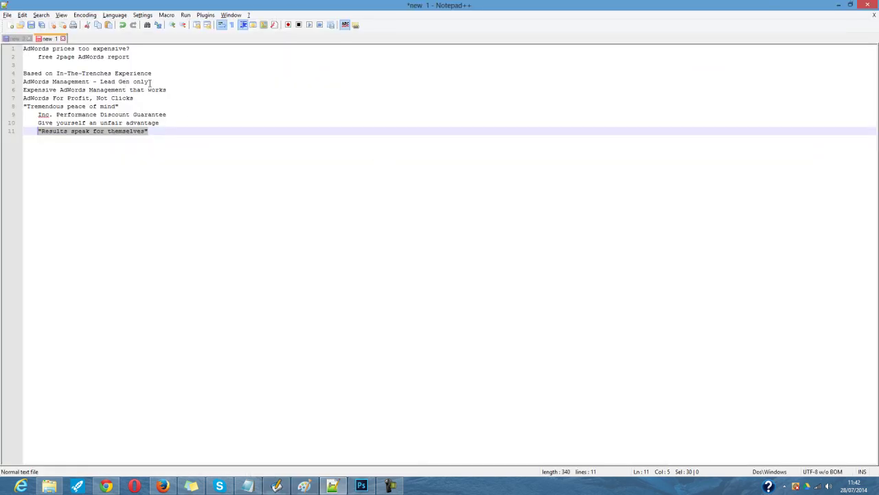
{"action": "left_click_drag", "start_coordinate": [155, 83], "coordinate": [14, 88]}
{"action": "key", "text": "ctrl+c"}
{"action": "key", "text": "alt+Tab"}
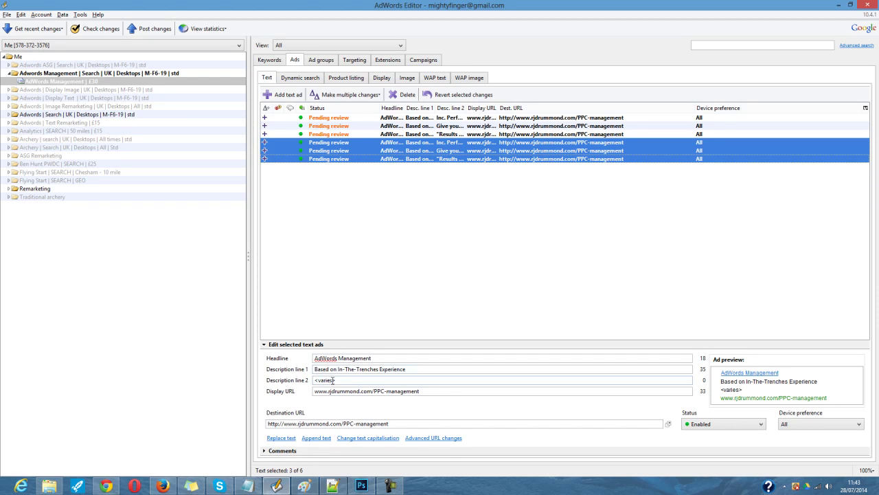
{"action": "left_click_drag", "start_coordinate": [405, 369], "coordinate": [315, 370]}
{"action": "key", "text": "ctrl+v"}
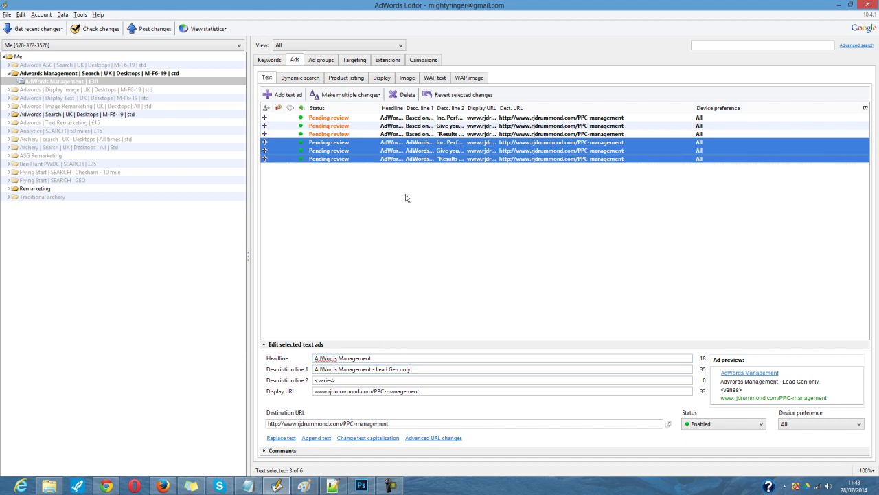
- Duplicate the three "Lead Gen only" ads and replace the copies' description line 1 with "Expensive AdWords Management that works" from the Notepad++ draft
{"action": "left_click", "coordinate": [410, 144]}
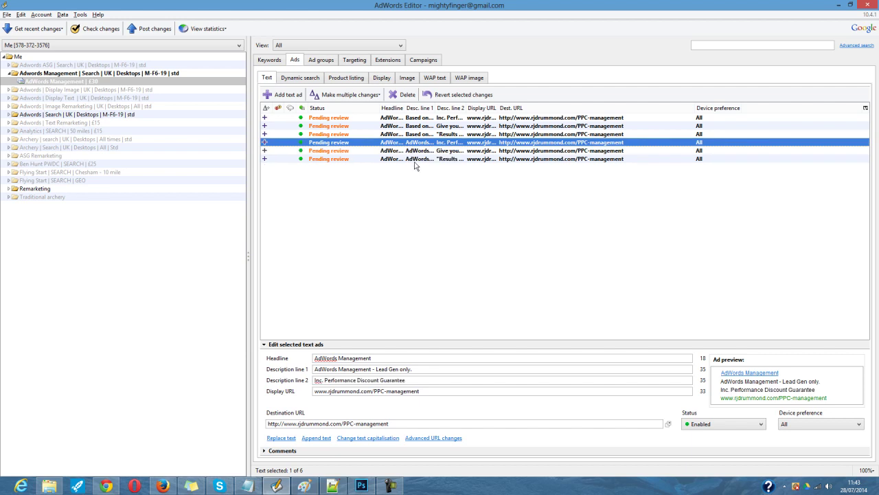
{"action": "left_click", "coordinate": [416, 160], "text": "shift"}
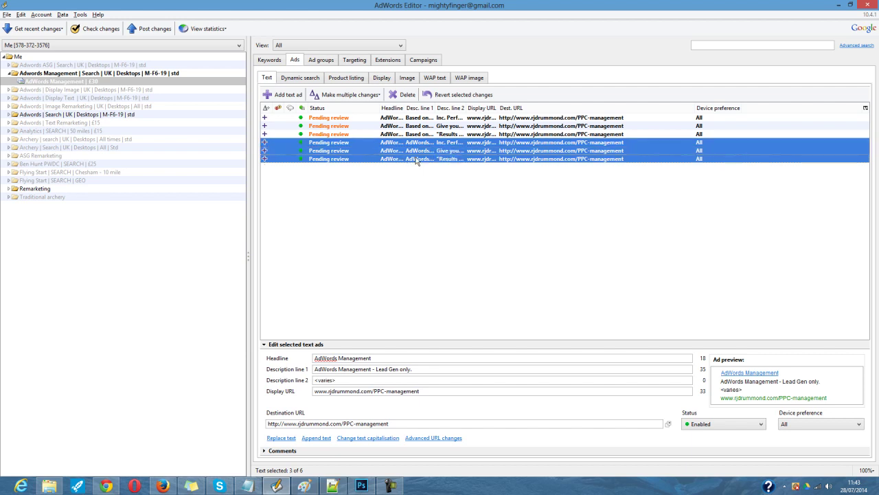
{"action": "key", "text": "alt+Tab"}
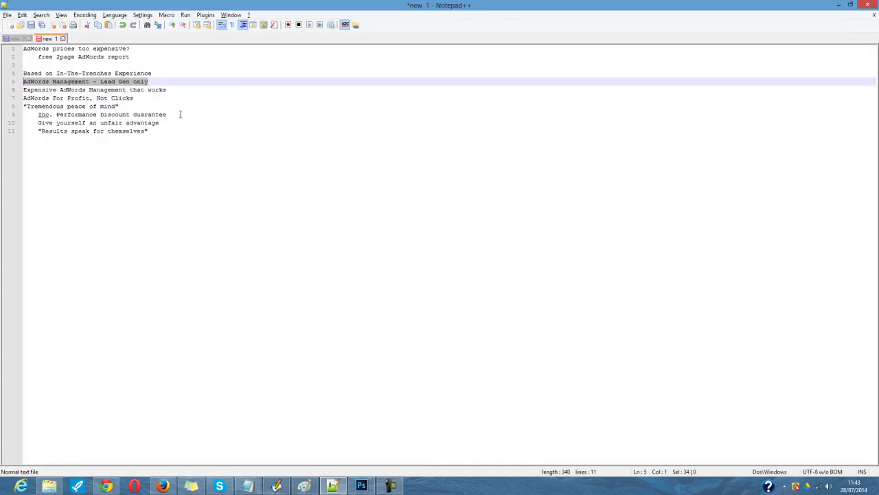
{"action": "left_click_drag", "start_coordinate": [177, 90], "coordinate": [24, 89]}
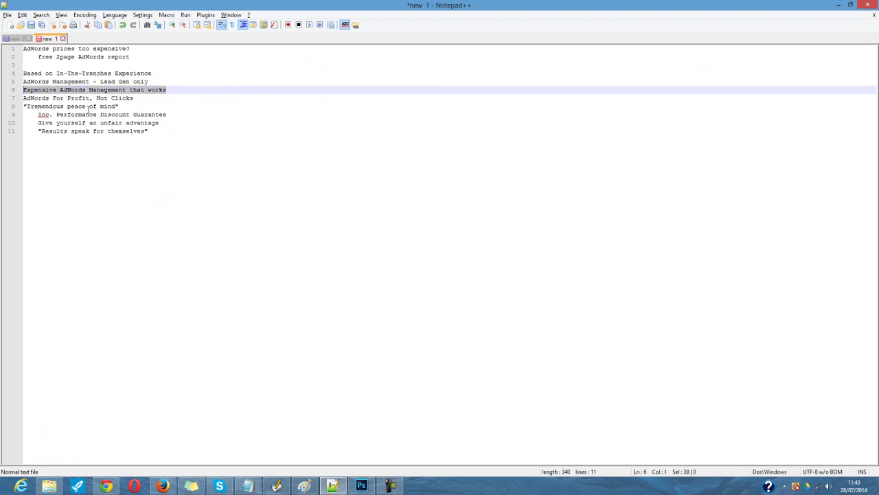
{"action": "key", "text": "alt+Tab"}
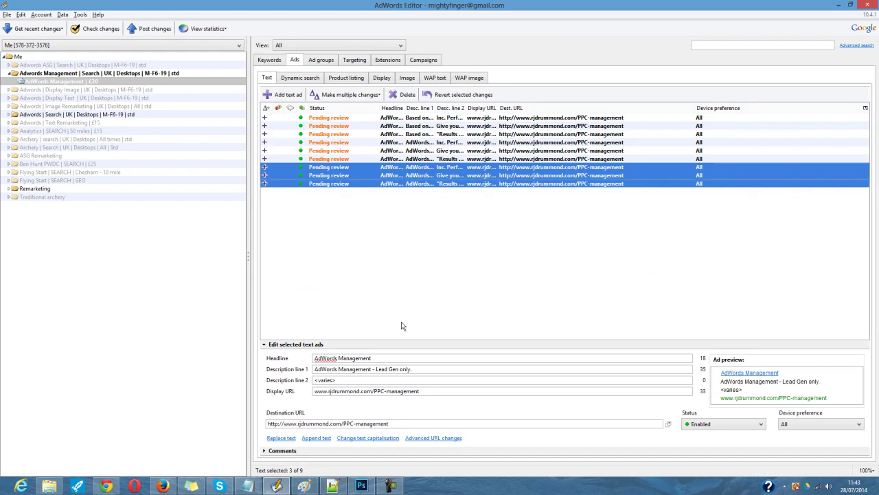
{"action": "left_click_drag", "start_coordinate": [413, 368], "coordinate": [311, 369]}
{"action": "type", "text": "Expensive AdWords Management that works"}
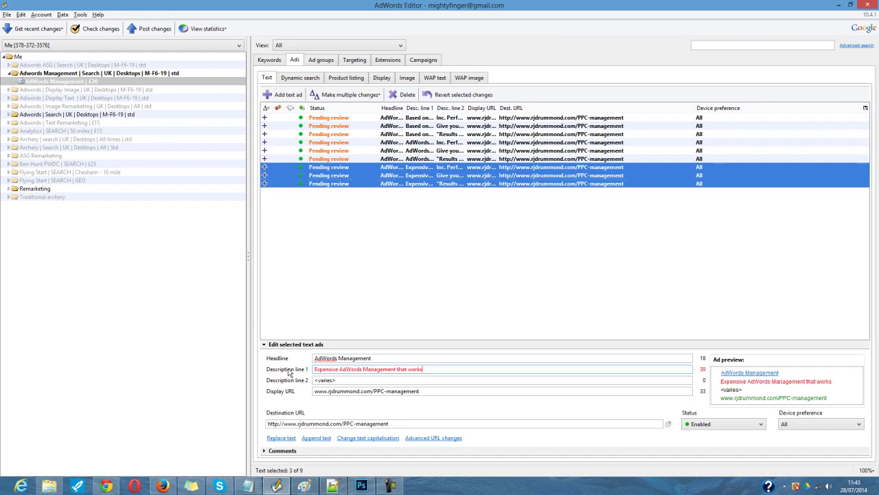
- Shorten description line 1 of the three selected ads to "Expensive AdWords Management."
{"action": "left_click_drag", "start_coordinate": [423, 370], "coordinate": [397, 373]}
{"action": "key", "text": "Delete"}
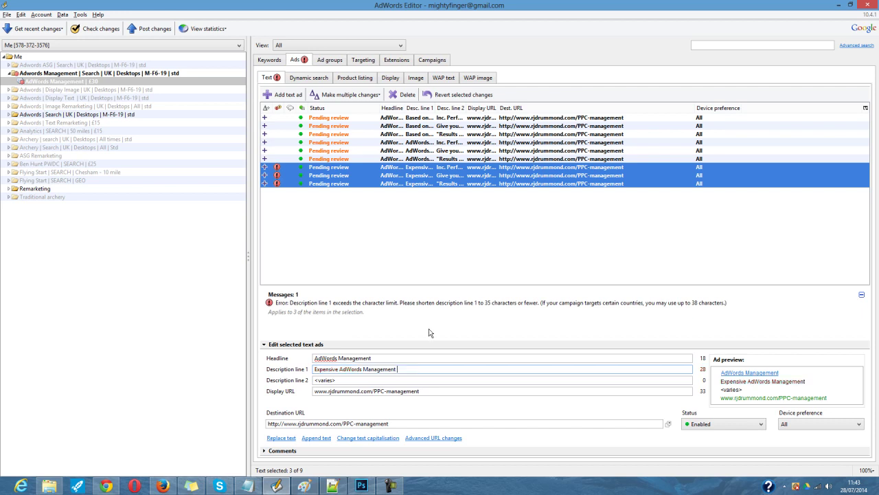
{"action": "type", "text": "for RO"}
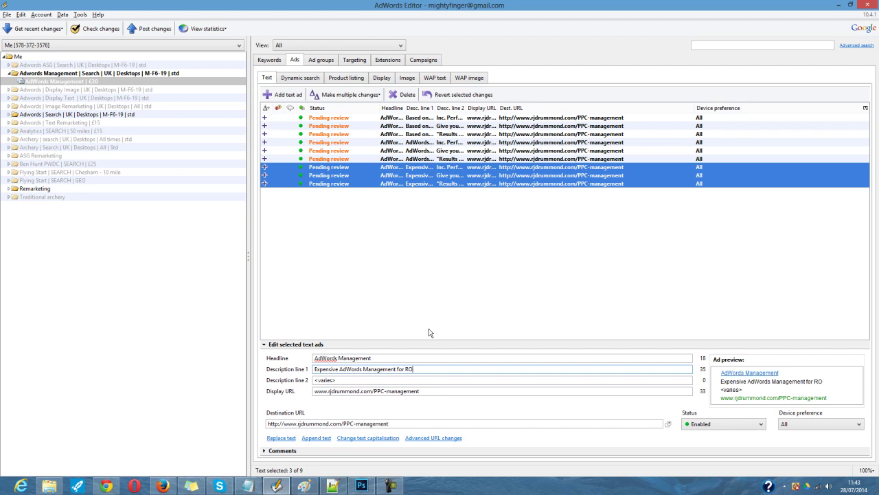
{"action": "key", "text": "BackSpace"}
{"action": "key", "text": "BackSpace"}
{"action": "key", "text": "BackSpace"}
- Duplicate the three "Expensive AdWords Management." ads and set the copies' description line 1 to "AdWords For Profit, Not Clicks." from the Notepad++ draft
{"action": "left_click", "coordinate": [364, 169]}
{"action": "left_click", "coordinate": [371, 187], "text": "shift"}
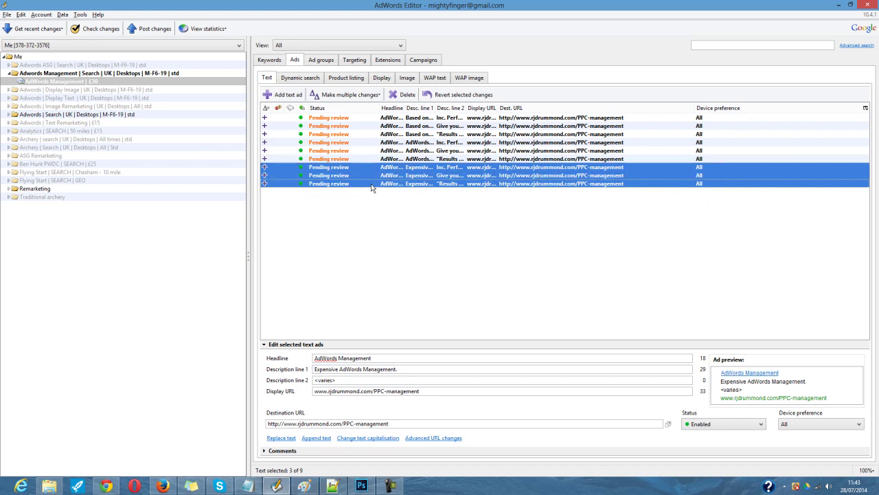
{"action": "key", "text": "alt+Tab"}
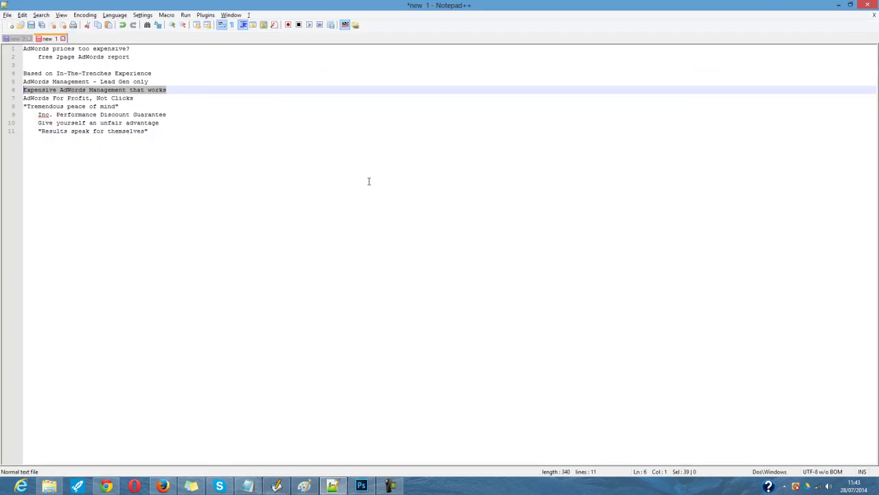
{"action": "left_click_drag", "start_coordinate": [139, 98], "coordinate": [23, 98]}
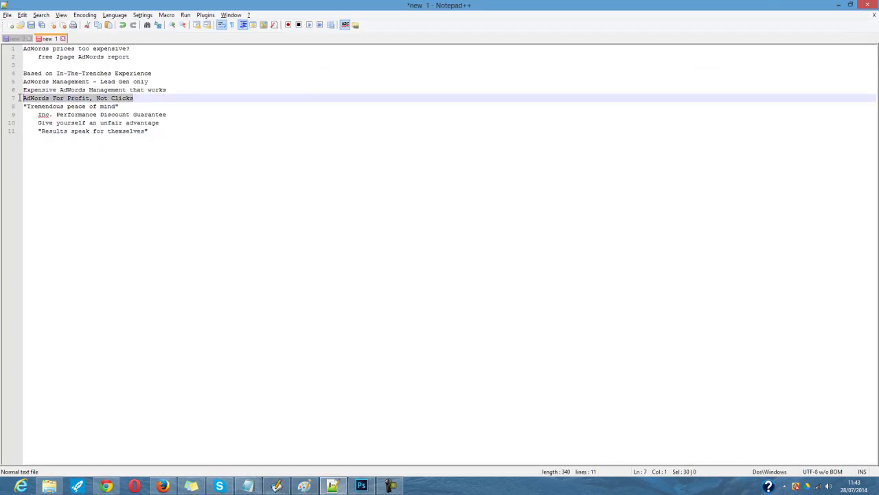
{"action": "key", "text": "alt+Tab"}
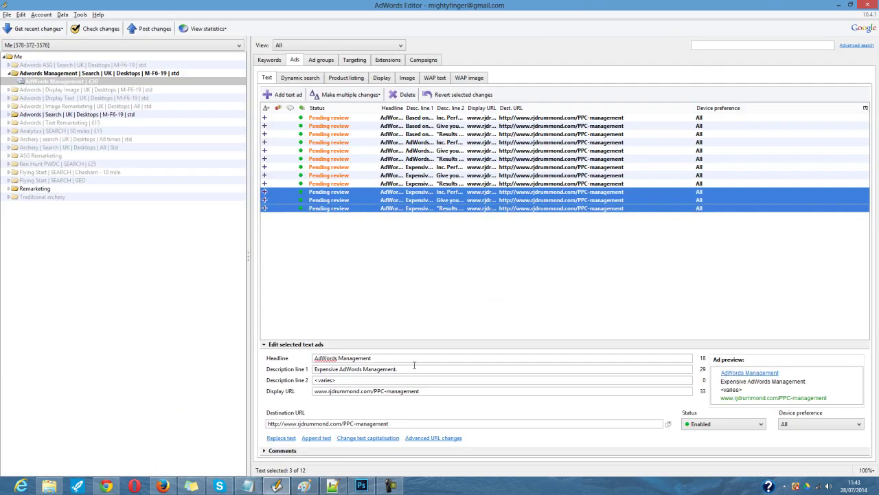
{"action": "left_click_drag", "start_coordinate": [398, 369], "coordinate": [311, 369]}
{"action": "type", "text": "AdWords For Profit, Not Clicks"}
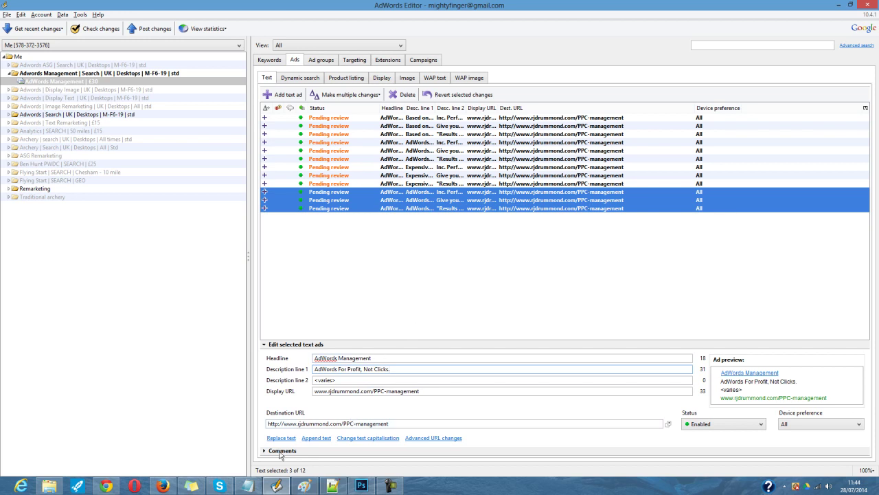
- Switch to Chrome to view competing ads for "adwords management", review the remaining description lines in Notepad++, and return to AdWords Editor
{"action": "left_click", "coordinate": [114, 489]}
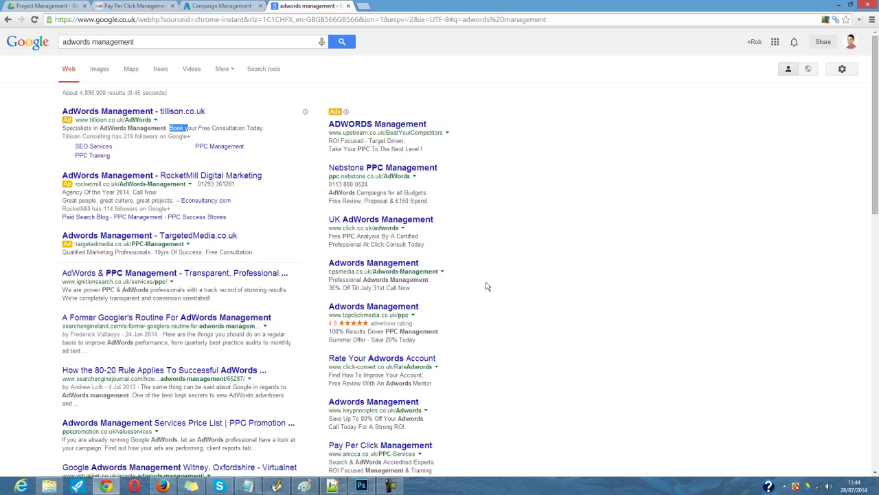
{"action": "key", "text": "alt+Tab"}
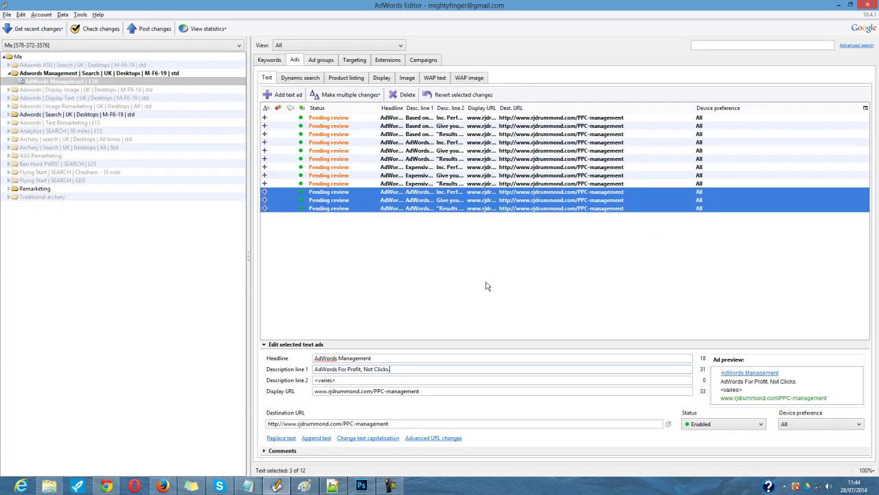
{"action": "key", "text": "alt+Tab"}
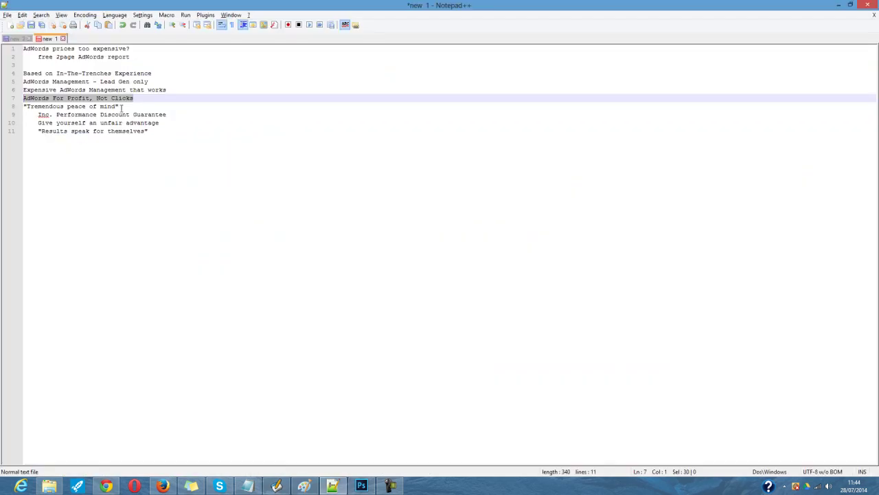
{"action": "key", "text": "alt+Tab"}
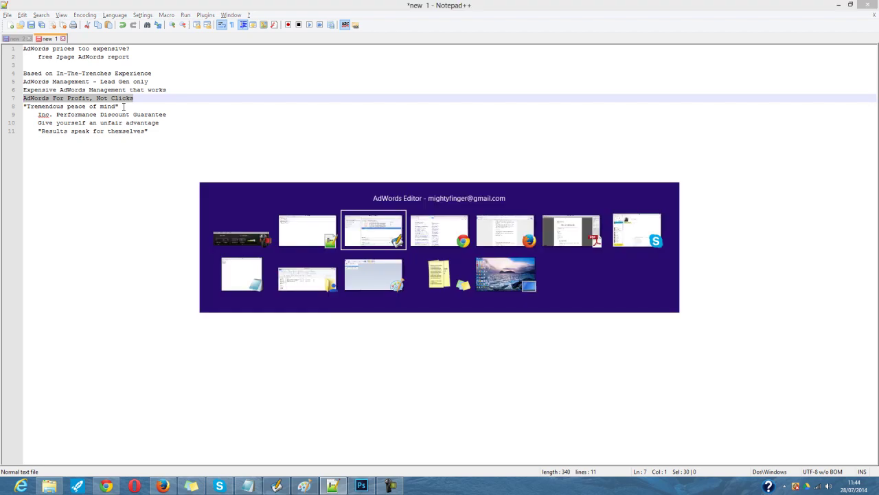
{"action": "key", "text": "alt+Tab"}
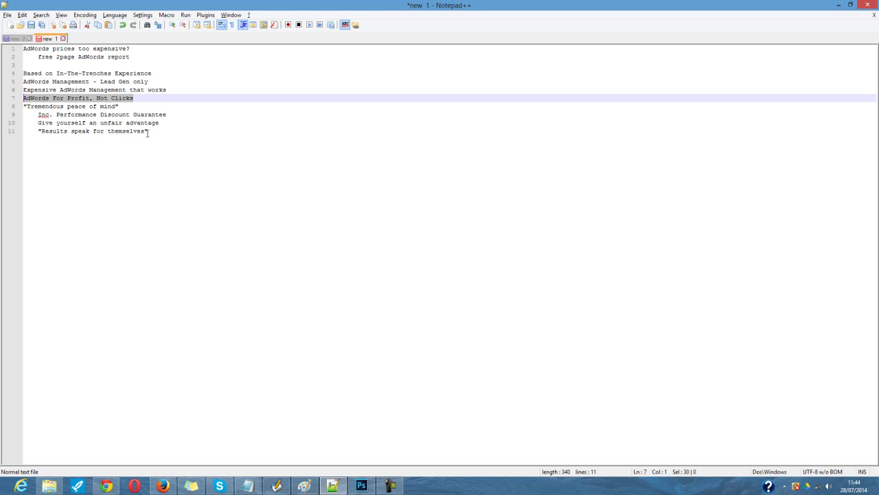
{"action": "key", "text": "alt+Tab"}
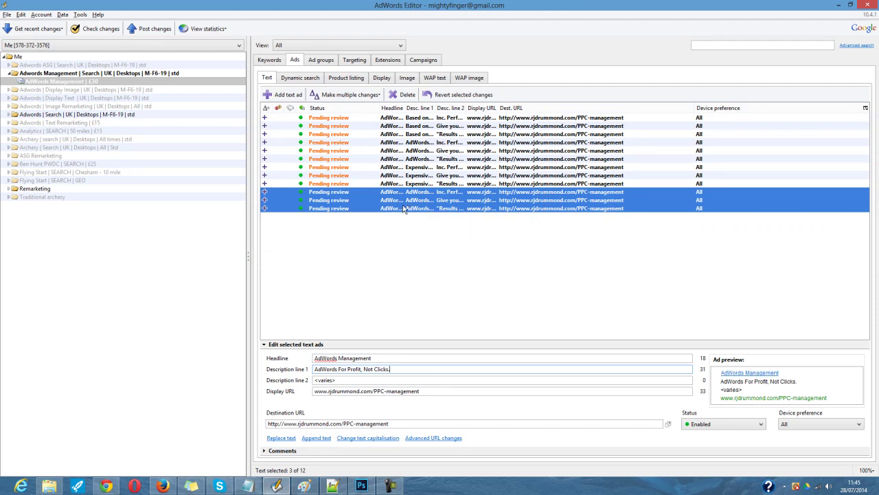
{"action": "type", "text": "AdWords For Profit, Not Clicks"}
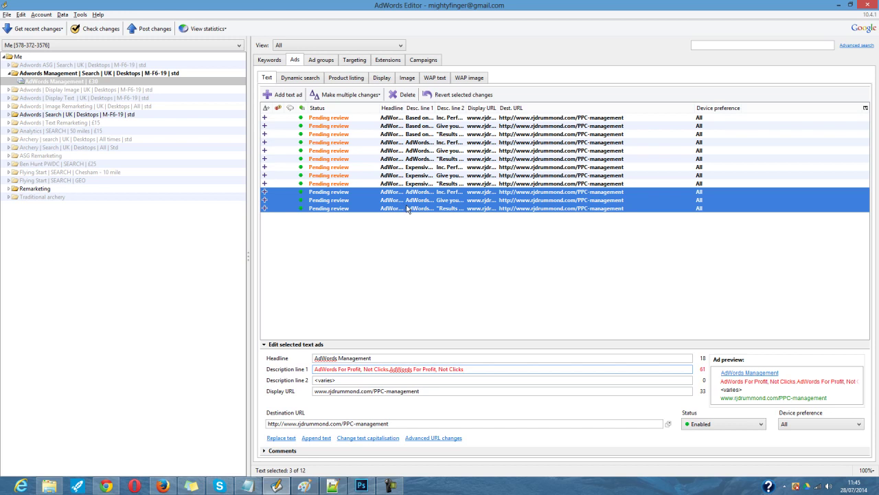
{"action": "left_click_drag", "start_coordinate": [466, 369], "coordinate": [395, 369]}
{"action": "key", "text": "BackSpace"}
{"action": "key", "text": "BackSpace"}
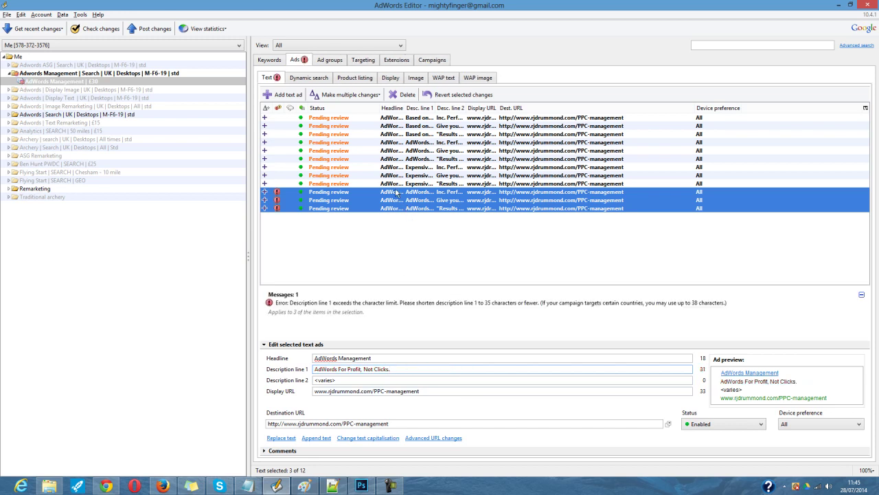
- Duplicate the three "AdWords For Profit, Not Clicks." ads and set the copies' description line 1 to "Tremendous peace of mind", in quotation marks, from the Notepad++ draft
{"action": "left_click", "coordinate": [397, 193]}
{"action": "left_click", "coordinate": [401, 210]}
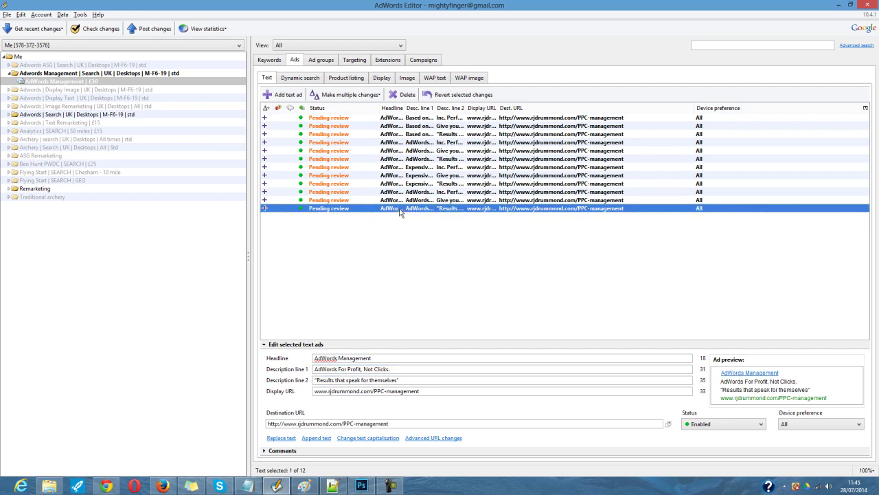
{"action": "left_click", "coordinate": [396, 195], "text": "shift"}
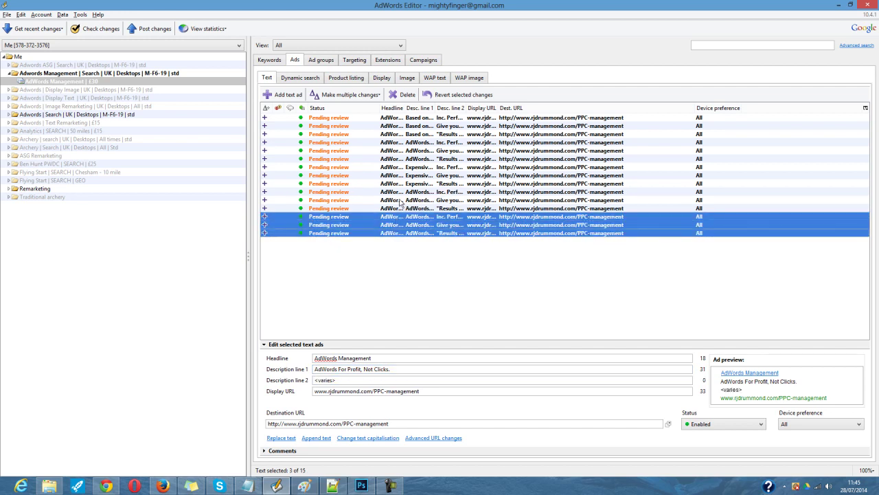
{"action": "key", "text": "alt+Tab"}
{"action": "left_click_drag", "start_coordinate": [120, 107], "coordinate": [24, 107]}
{"action": "key", "text": "ctrl+c"}
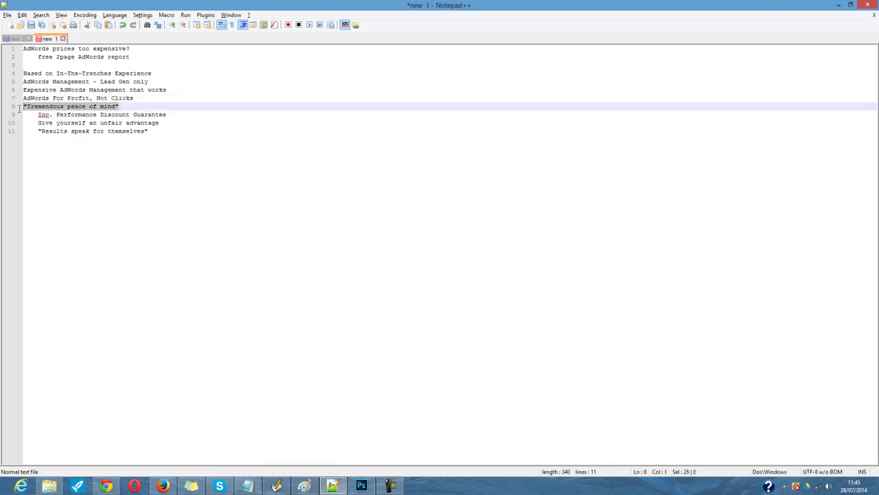
{"action": "key", "text": "alt+Tab"}
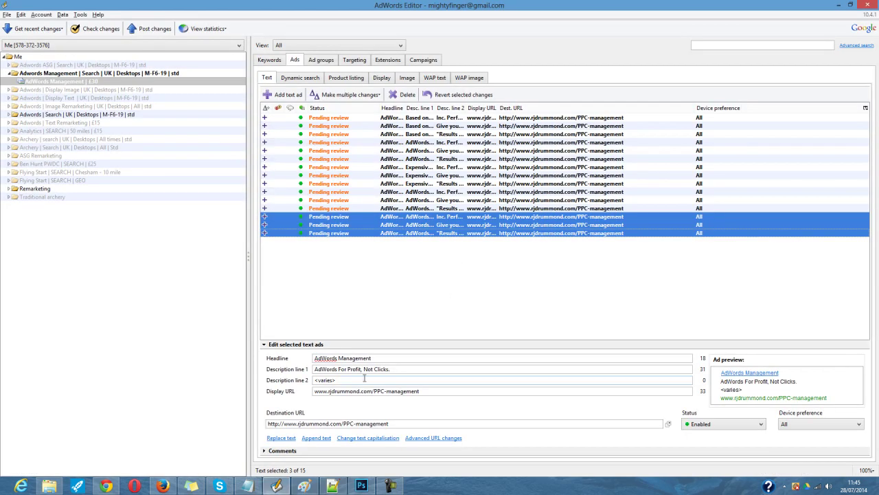
{"action": "left_click_drag", "start_coordinate": [400, 369], "coordinate": [314, 368]}
{"action": "key", "text": "ctrl+v"}
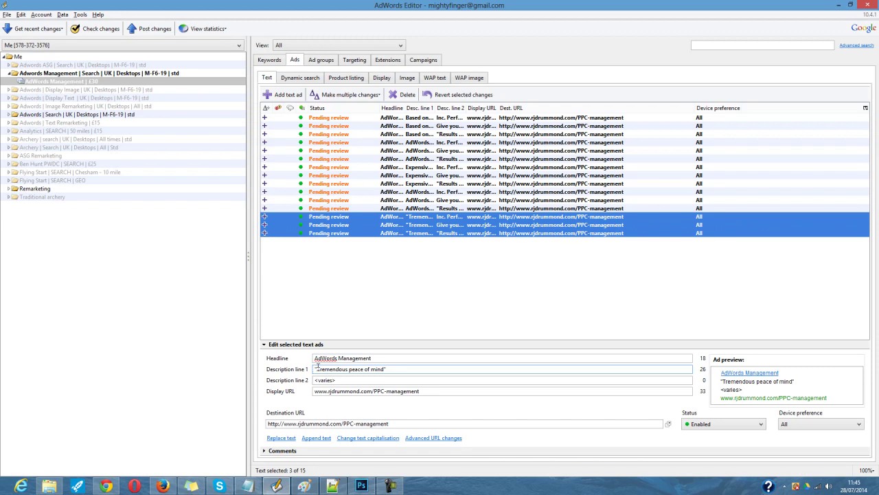
- Reword description line 1 of the three selected ads as "Gave me tremendous peace of mind", keeping the quotation marks
{"action": "left_click", "coordinate": [318, 369]}
{"action": "type", "text": "Gave"}
{"action": "type", "text": " me"}
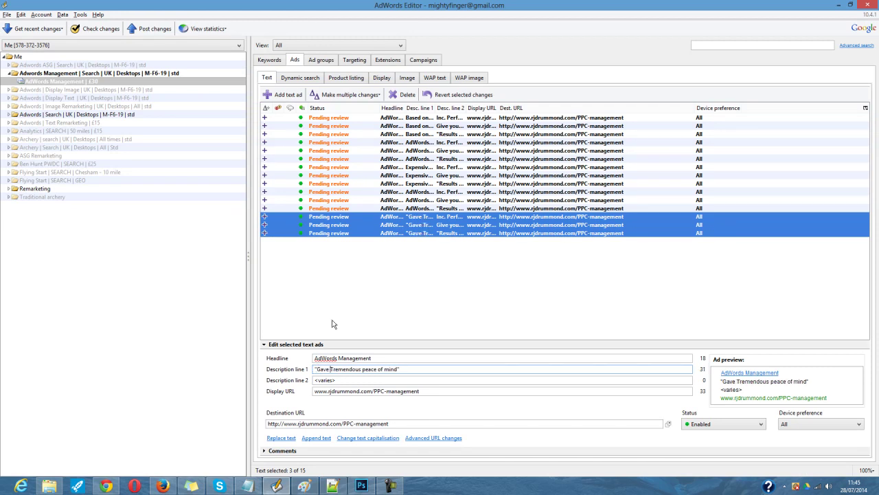
{"action": "key", "text": "Delete"}
{"action": "type", "text": "t"}
- Remove the quotation marks from description line 2 of the last ad, leaving Results that speak for themselves
{"action": "left_click", "coordinate": [429, 235]}
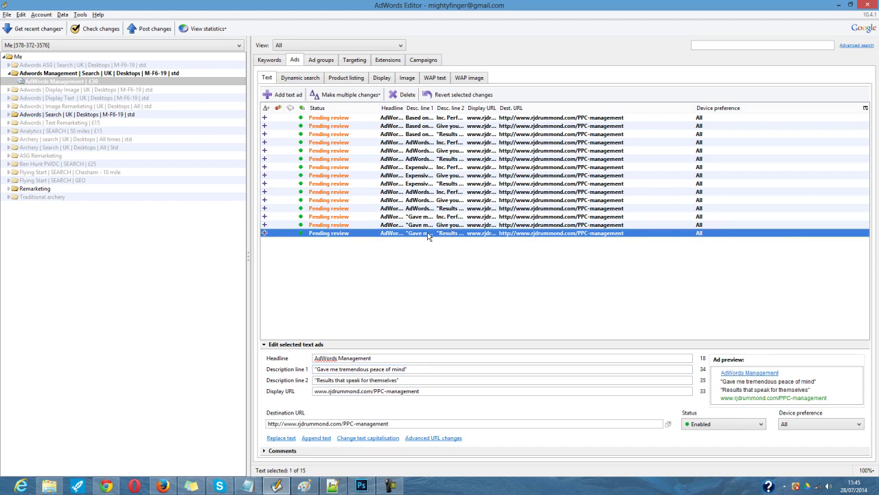
{"action": "left_click", "coordinate": [402, 379]}
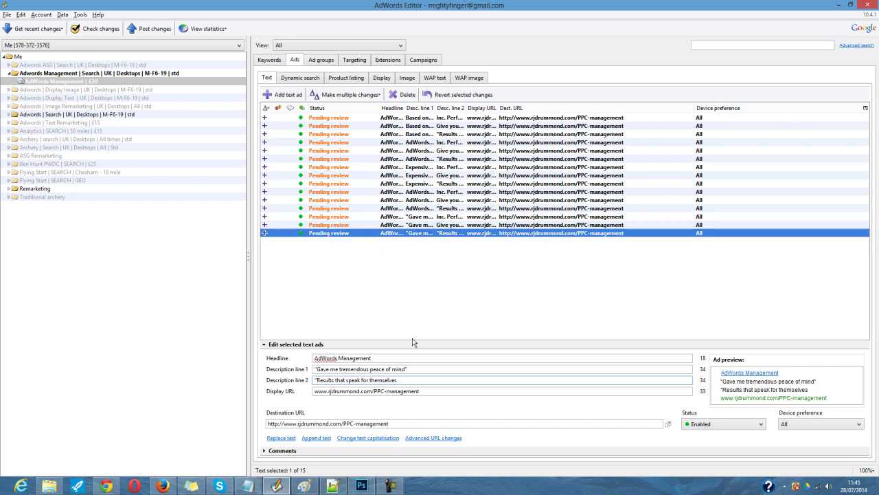
{"action": "key", "text": "Delete"}
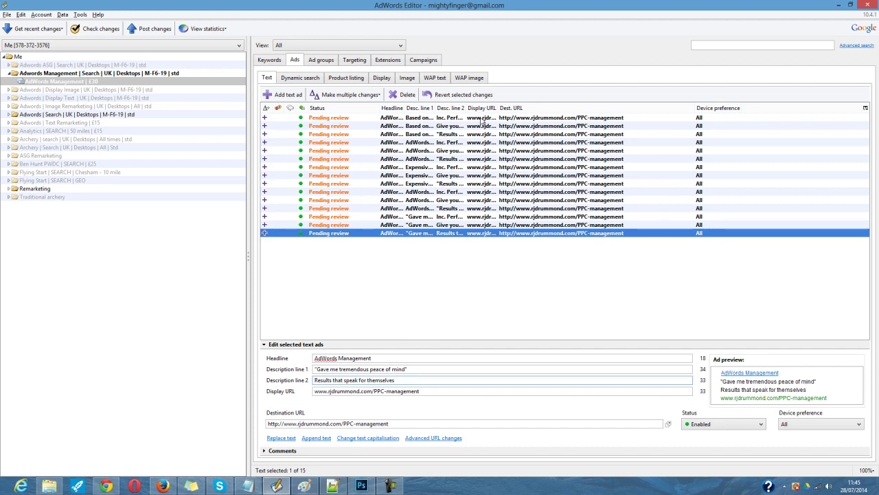
{"action": "left_click", "coordinate": [481, 119]}
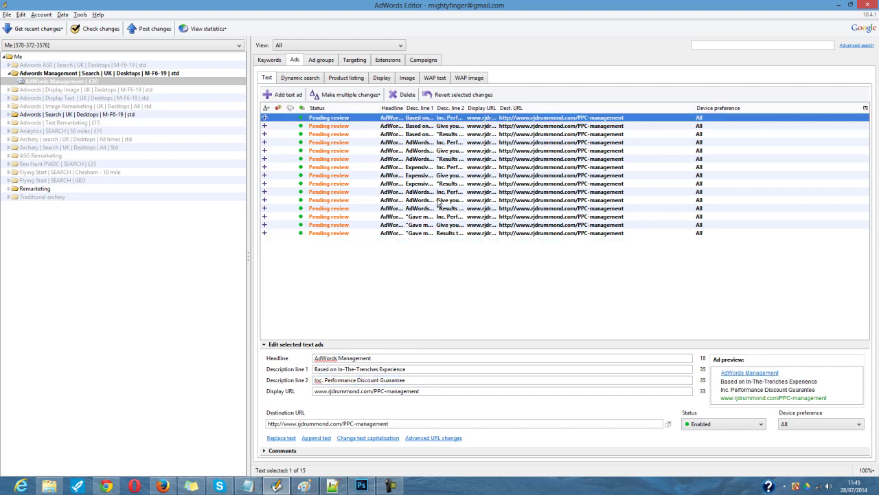
{"action": "left_click", "coordinate": [438, 233], "text": "shift"}
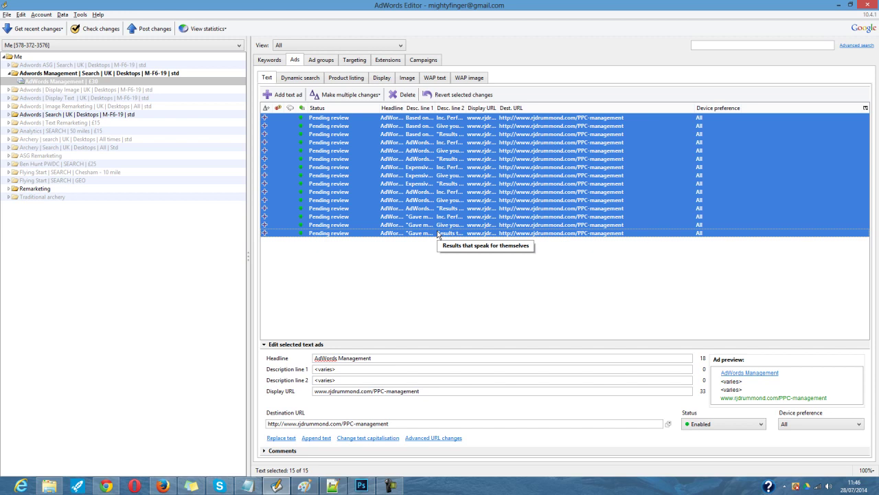
{"action": "left_click", "coordinate": [487, 201]}
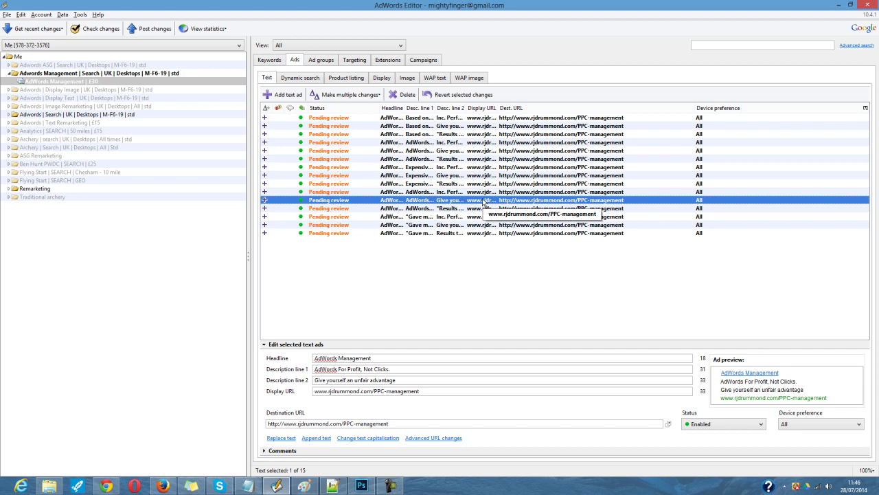
- Set the Adwords Management campaign's ad rotation to "Optimise for clicks: Show ads expected to provide more clicks"
{"action": "left_click", "coordinate": [423, 61]}
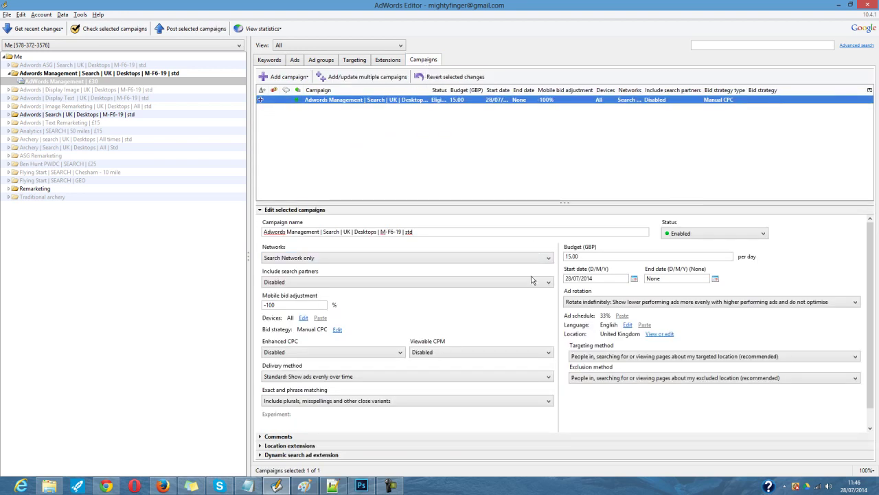
{"action": "left_click", "coordinate": [616, 305]}
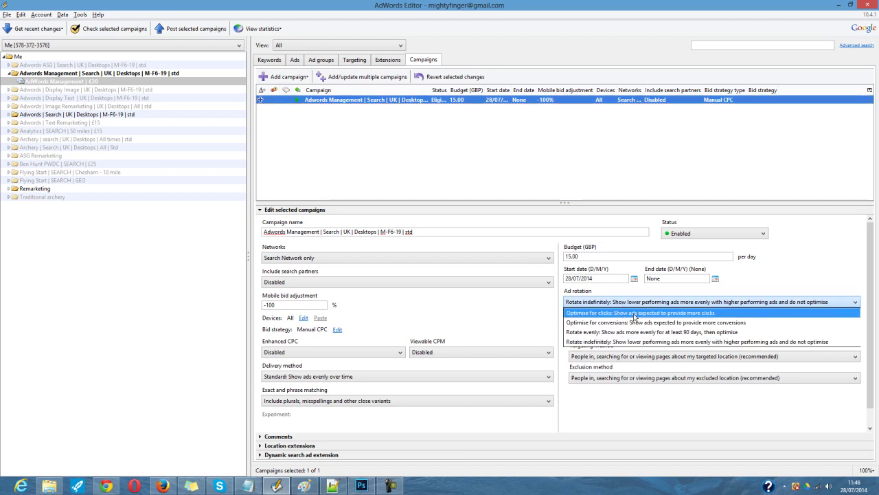
{"action": "left_click", "coordinate": [717, 313]}
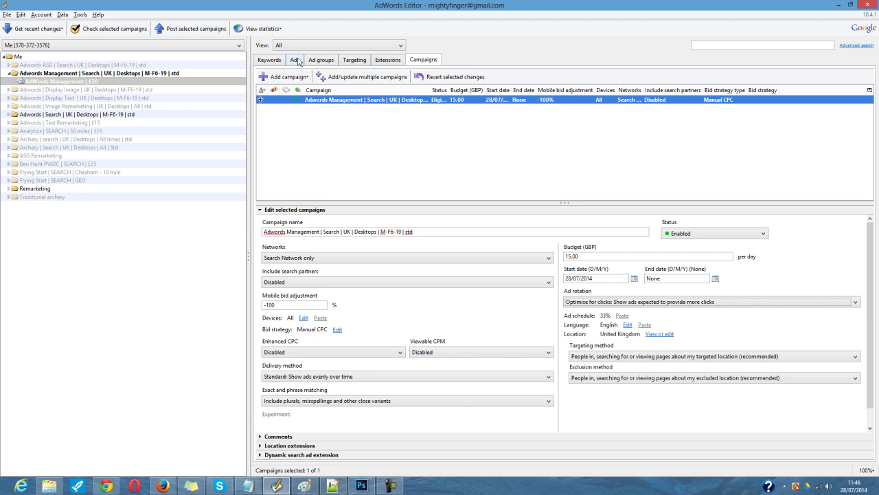
{"action": "left_click", "coordinate": [295, 60]}
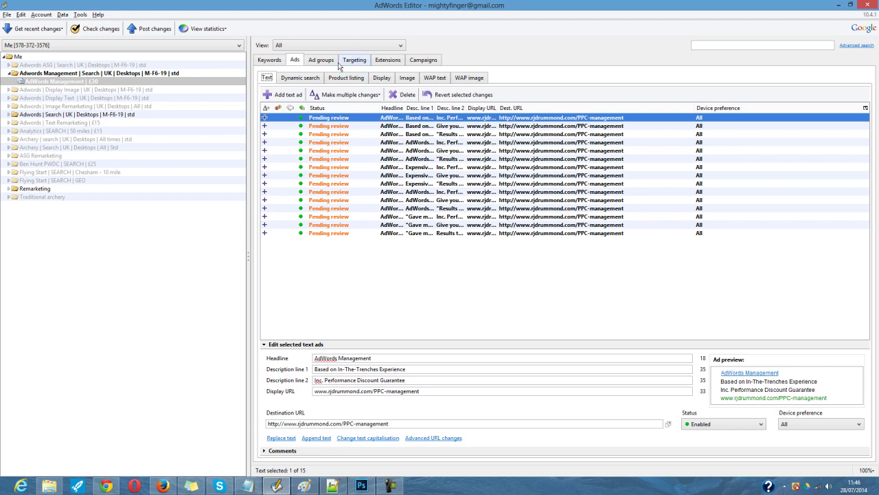
{"action": "left_click", "coordinate": [422, 60]}
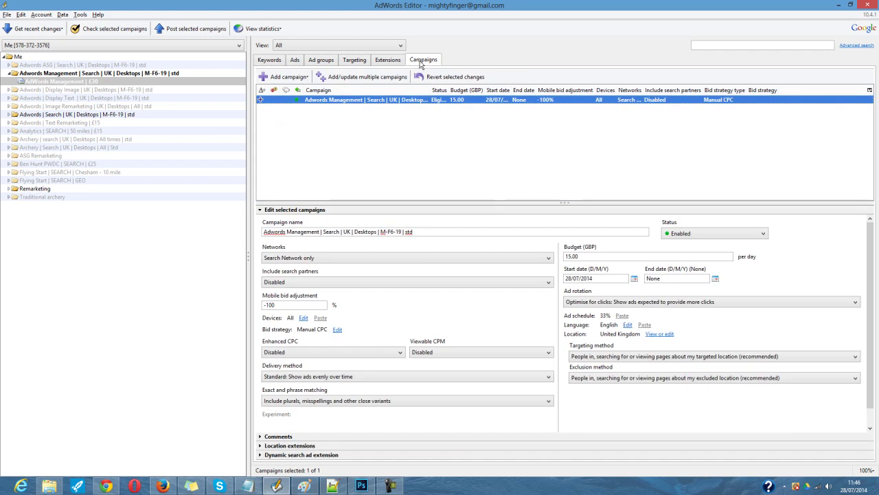
{"action": "left_click", "coordinate": [599, 304]}
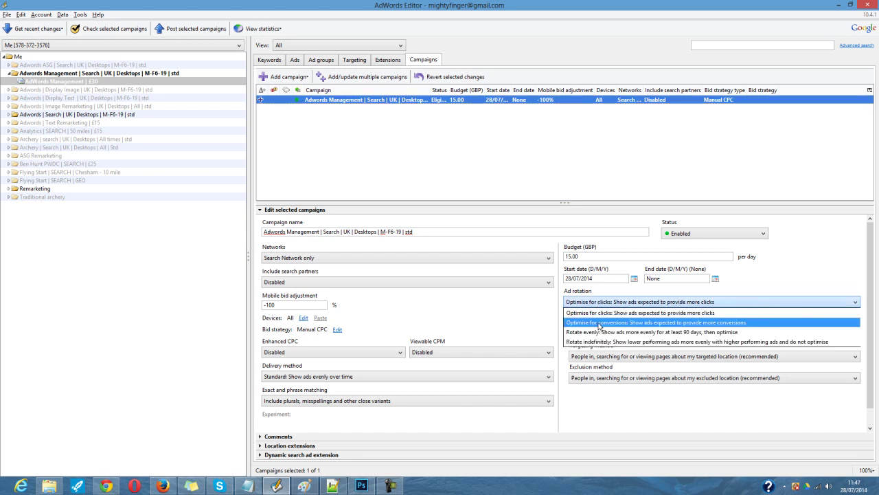
{"action": "left_click", "coordinate": [714, 292]}
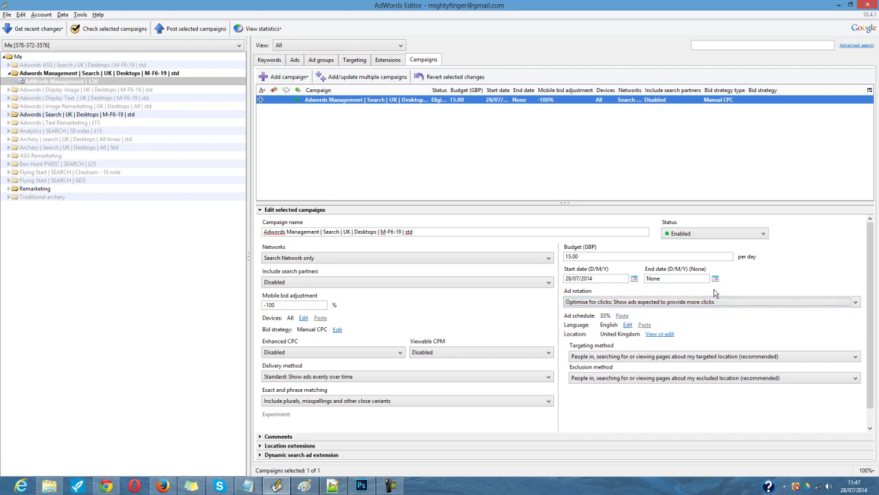